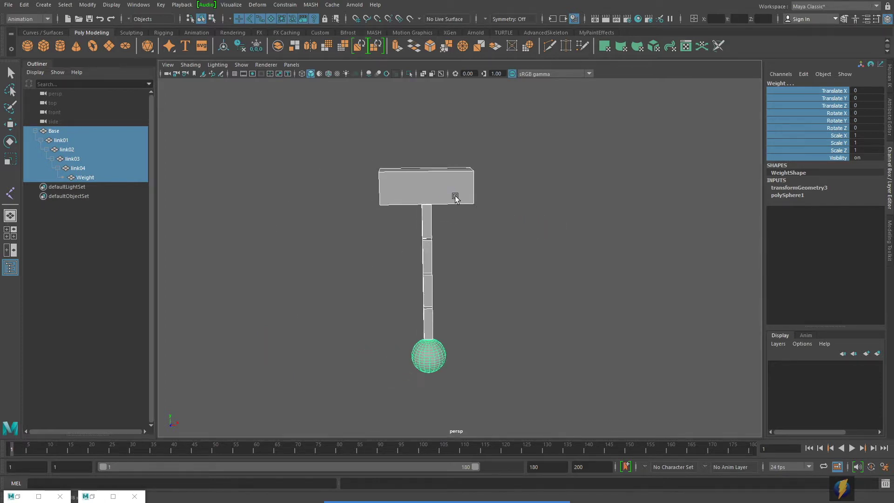
- Flip the Base object and its attached links upright by setting Base's Rotate Z to 180
{"action": "left_click", "coordinate": [455, 195]}
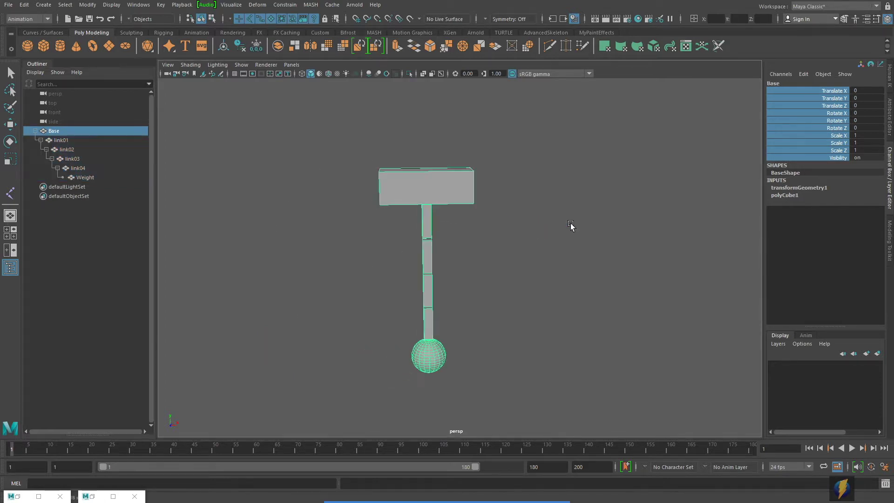
{"action": "key", "text": "e"}
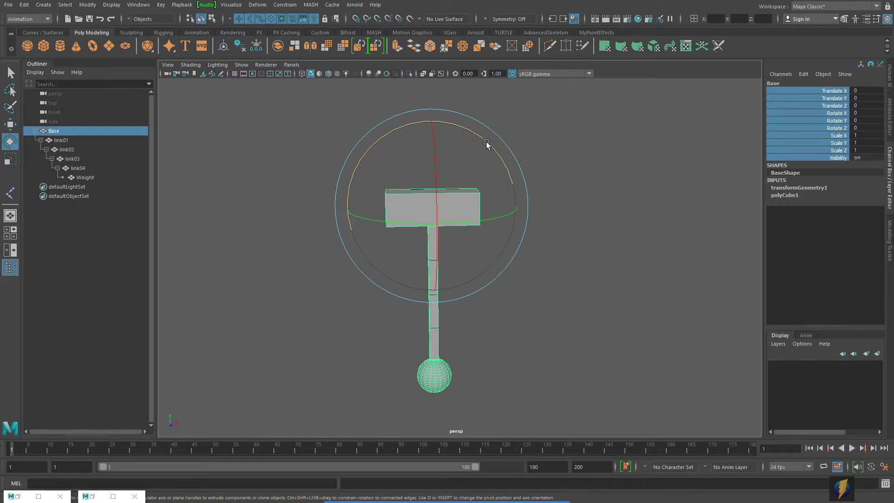
{"action": "middle_click_drag", "start_coordinate": [572, 174], "coordinate": [589, 217], "text": "alt"}
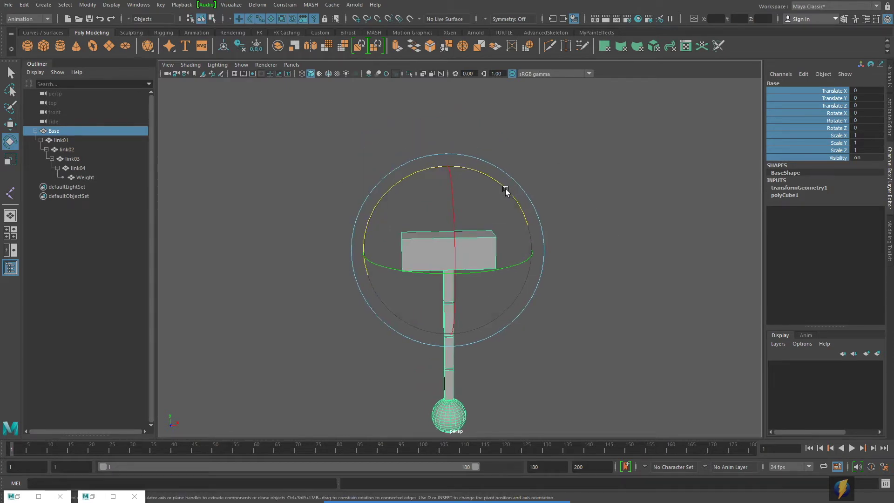
{"action": "left_click_drag", "start_coordinate": [507, 194], "coordinate": [351, 383]}
{"action": "middle_click_drag", "start_coordinate": [453, 225], "coordinate": [443, 331], "text": "alt"}
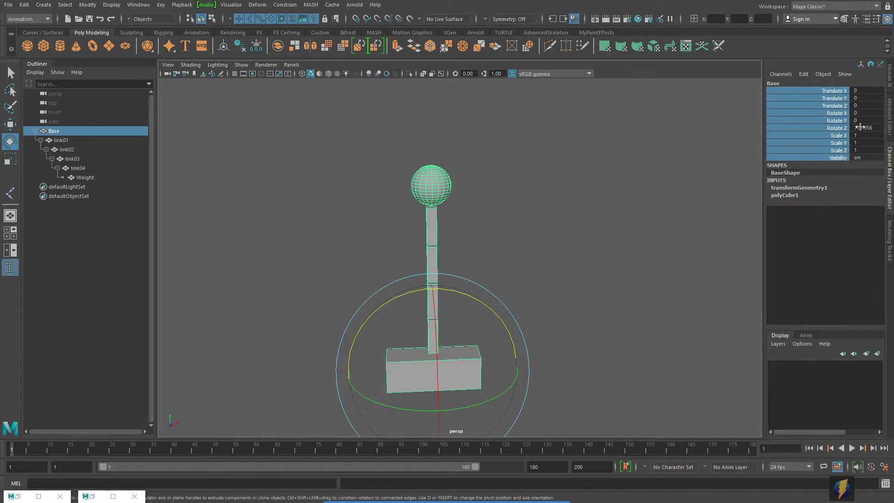
{"action": "double_click", "coordinate": [861, 127]}
{"action": "type", "text": "1"}
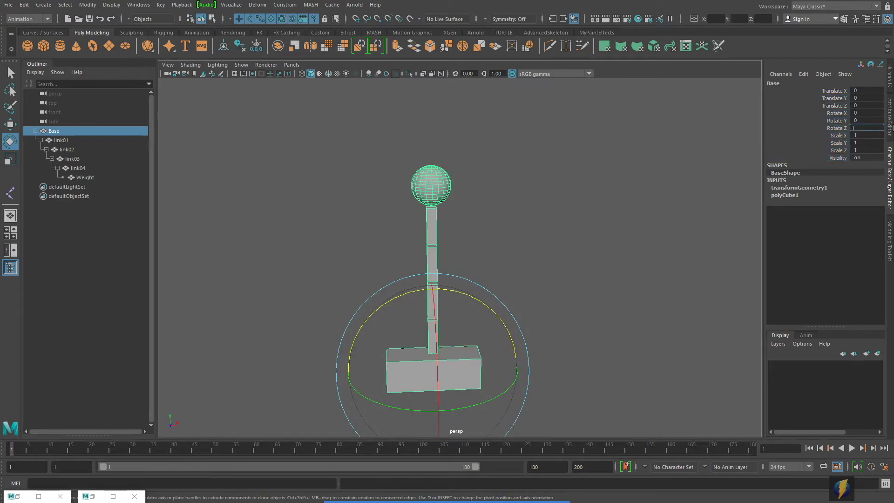
{"action": "type", "text": "60"}
{"action": "key", "text": "Return"}
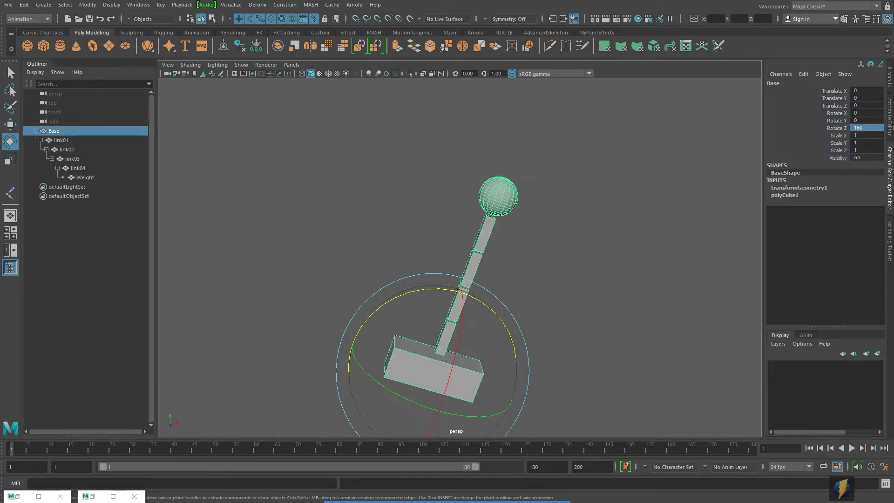
{"action": "double_click", "coordinate": [869, 131]}
{"action": "key", "text": "Return"}
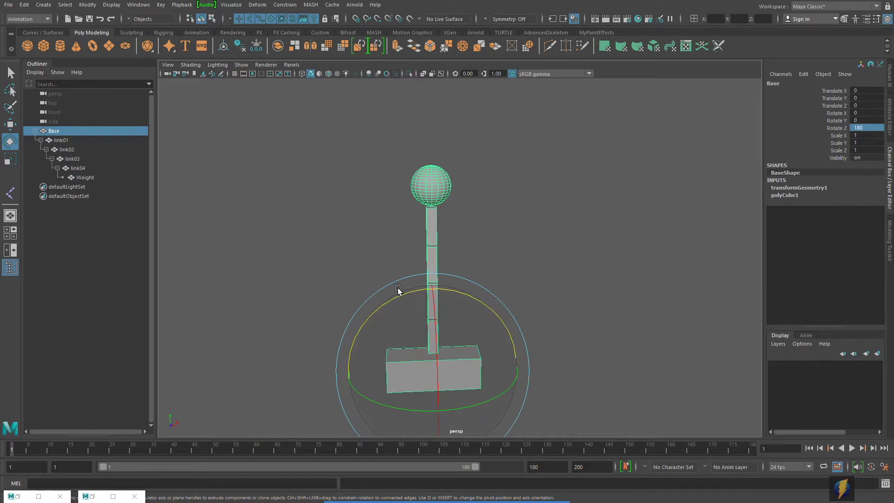
- Deselect everything and set the start of the playback range to frame 0
{"action": "mouse_move", "coordinate": [527, 239]}
{"action": "left_mouse_down", "text": "alt"}
{"action": "mouse_move", "coordinate": [564, 201]}
{"action": "mouse_move", "coordinate": [524, 204]}
{"action": "left_mouse_up", "text": "alt"}
{"action": "right_click_drag", "start_coordinate": [525, 205], "coordinate": [570, 216], "text": "alt"}
{"action": "middle_click_drag", "start_coordinate": [570, 216], "coordinate": [560, 193], "text": "alt"}
{"action": "left_click", "coordinate": [560, 190]}
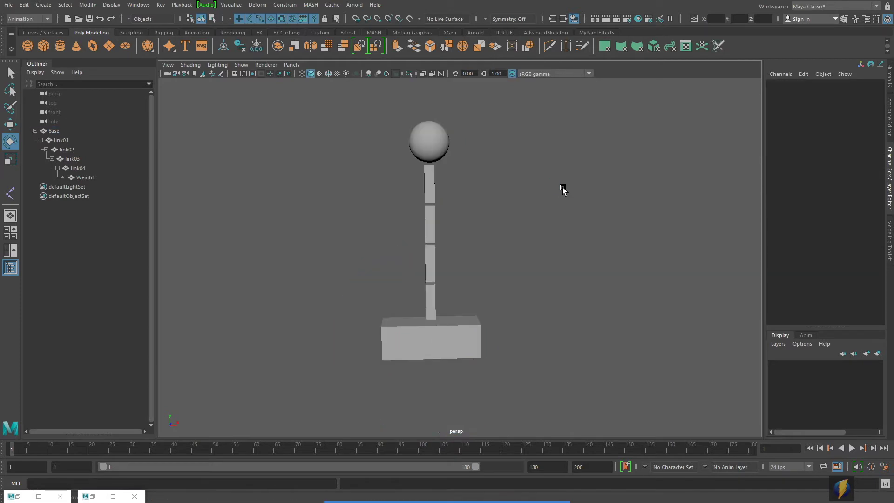
{"action": "left_click", "coordinate": [71, 467]}
{"action": "type", "text": "0"}
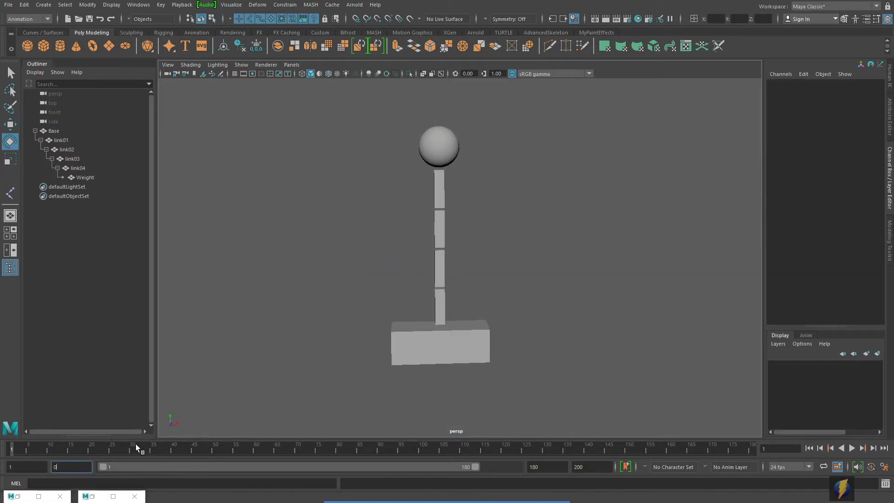
{"action": "key", "text": "Return"}
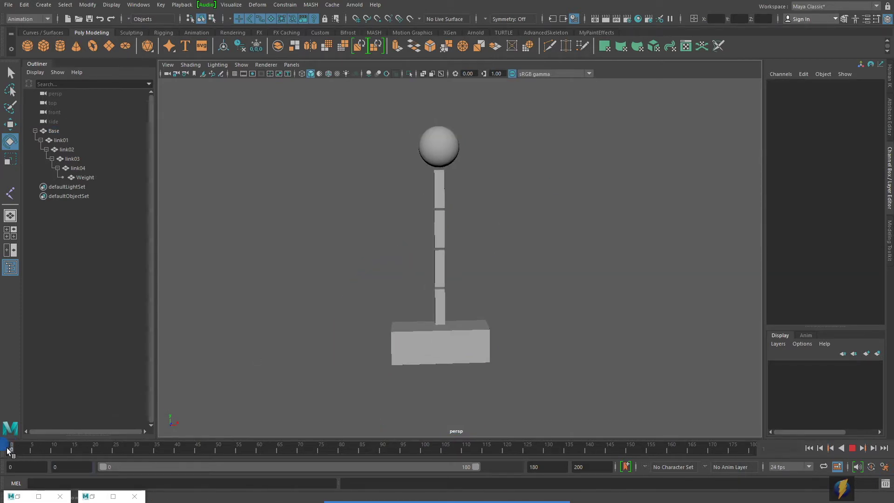
- Select link01, link02, link03, link04 and Weight together, leaving Base out of the selection
{"action": "left_click_drag", "start_coordinate": [370, 116], "coordinate": [554, 293]}
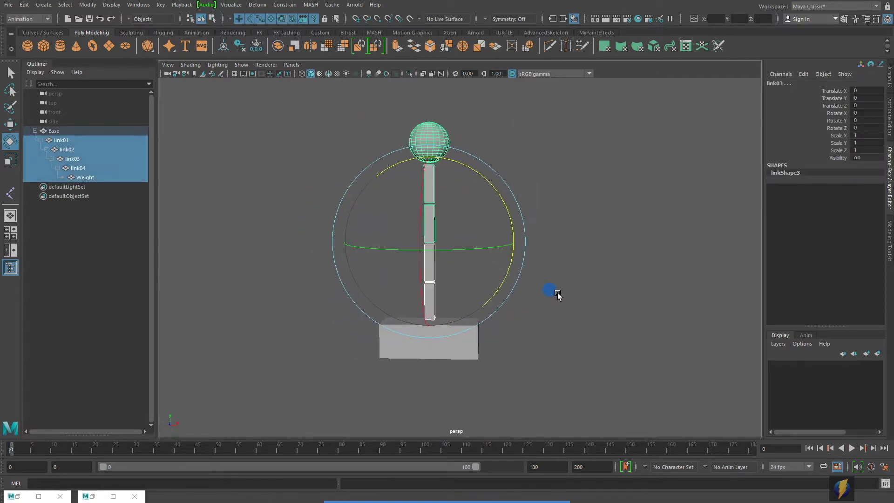
{"action": "left_click", "coordinate": [61, 130]}
{"action": "left_click_drag", "start_coordinate": [65, 140], "coordinate": [92, 166]}
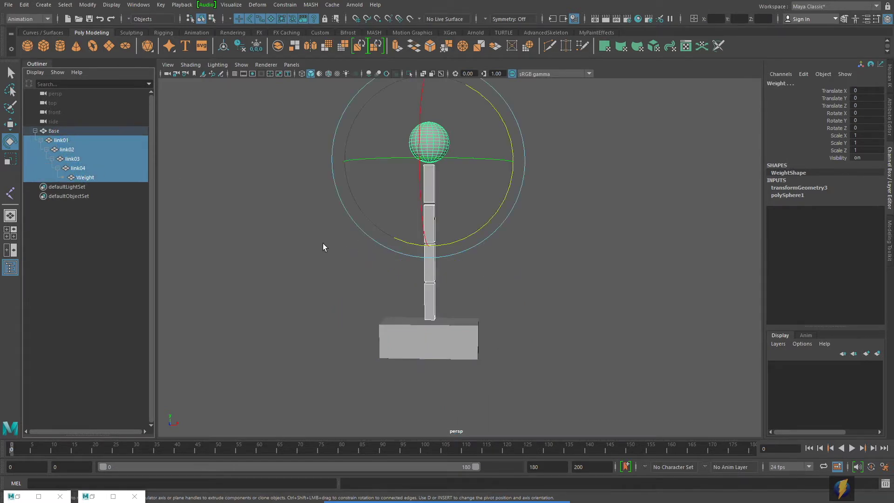
{"action": "middle_click_drag", "start_coordinate": [312, 240], "coordinate": [329, 249], "text": "alt"}
{"action": "right_click_drag", "start_coordinate": [283, 266], "coordinate": [292, 267], "text": "alt"}
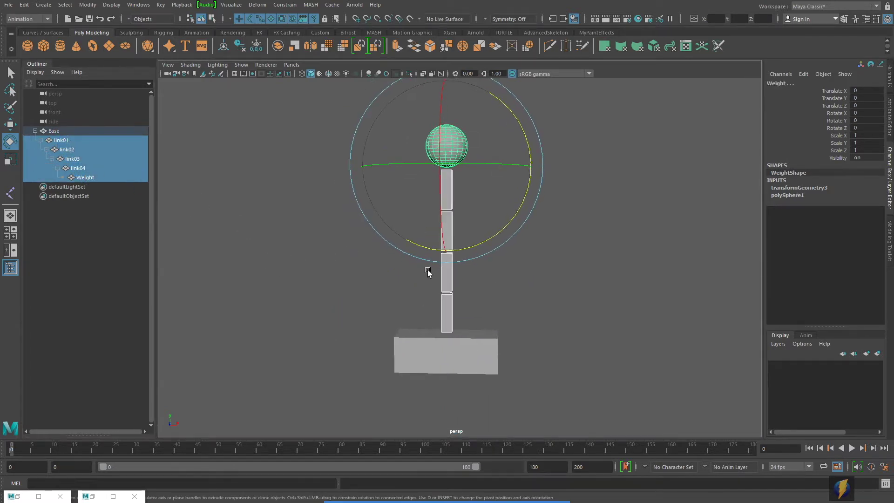
{"action": "middle_click_drag", "start_coordinate": [428, 270], "coordinate": [433, 277], "text": "alt"}
{"action": "left_click_drag", "start_coordinate": [433, 277], "coordinate": [435, 274], "text": "alt"}
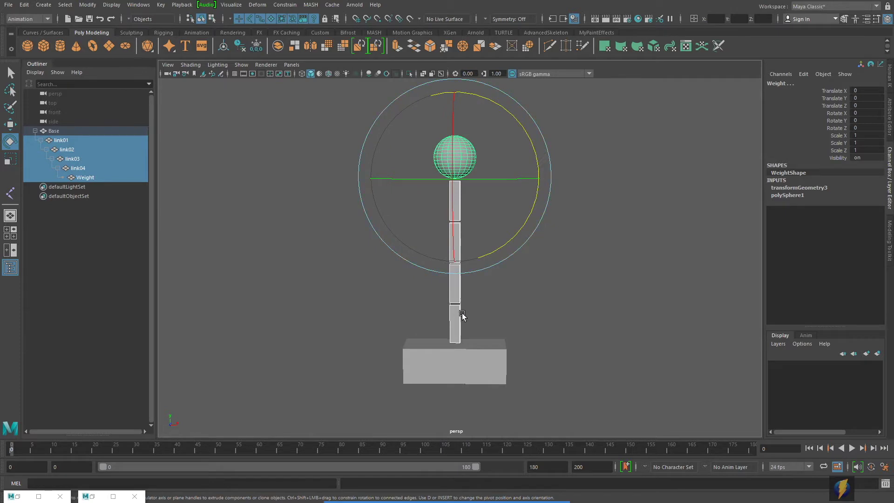
- Bend the selected links and Weight sideways to a Rotate Z of about 14.6 each and key the pose at frame 0
{"action": "middle_click_drag", "start_coordinate": [462, 316], "coordinate": [460, 212]}
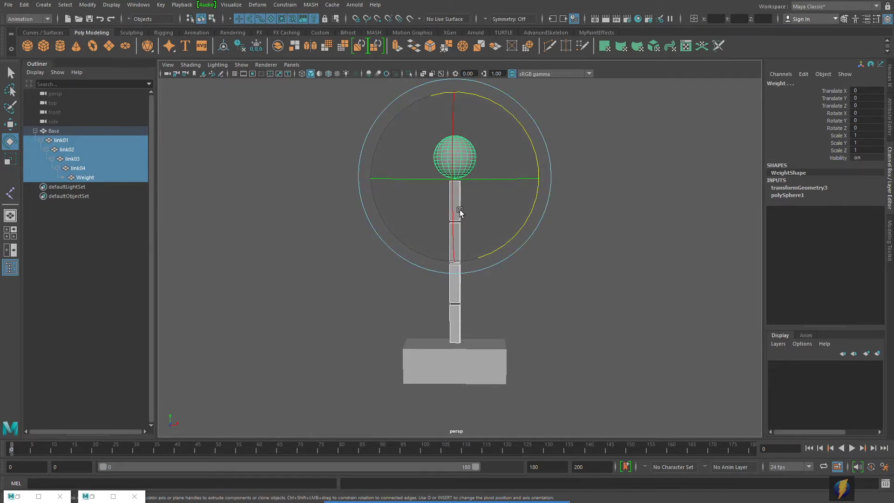
{"action": "middle_click_drag", "start_coordinate": [459, 212], "coordinate": [459, 212]}
{"action": "left_click_drag", "start_coordinate": [521, 124], "coordinate": [495, 124]}
{"action": "middle_click_drag", "start_coordinate": [560, 159], "coordinate": [564, 159], "text": "alt"}
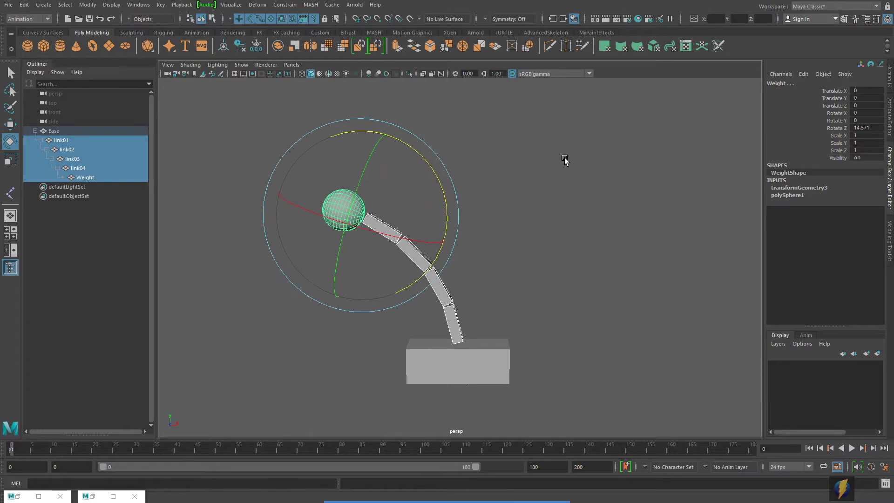
{"action": "key", "text": "s"}
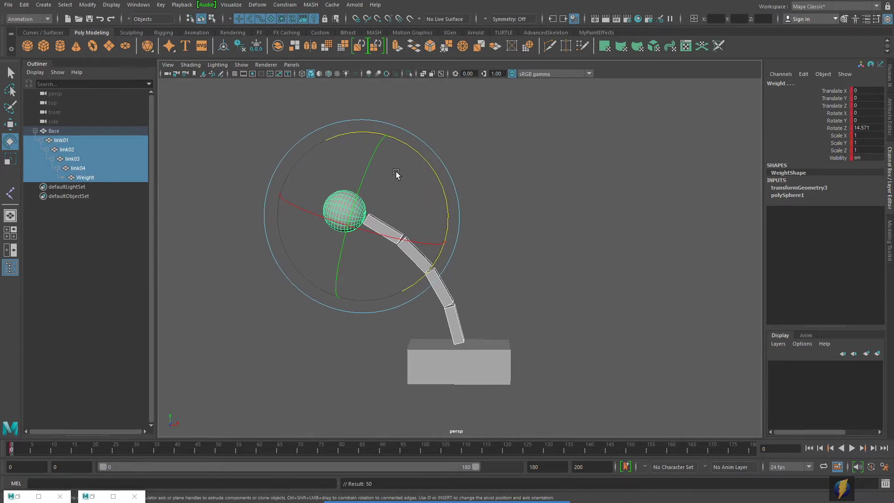
- At frame 12, bend the selected chain the opposite way to a Rotate Z of about -14.5 and key it
{"action": "left_click_drag", "start_coordinate": [12, 450], "coordinate": [60, 454]}
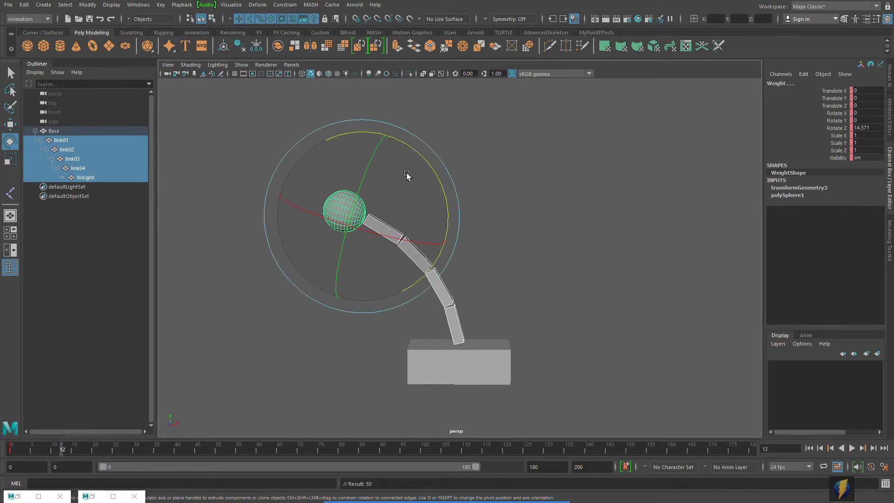
{"action": "left_click_drag", "start_coordinate": [422, 157], "coordinate": [454, 190]}
{"action": "key", "text": "s"}
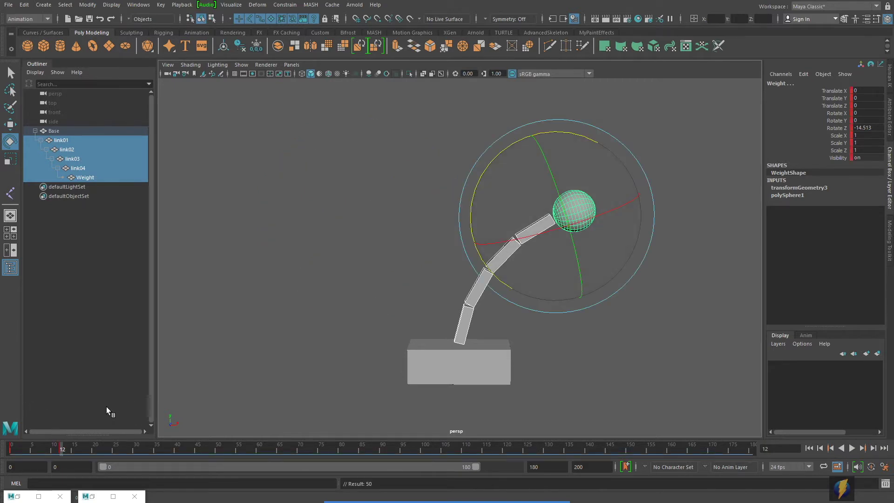
- Copy the chain's frame 0 pose to frame 24 and key it there
{"action": "left_click_drag", "start_coordinate": [62, 448], "coordinate": [12, 456]}
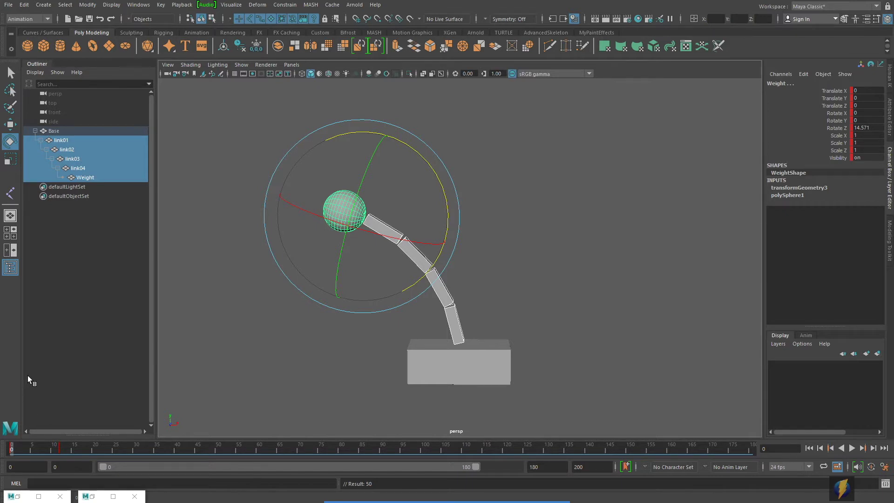
{"action": "left_click_drag", "start_coordinate": [51, 448], "coordinate": [14, 449]}
{"action": "left_click_drag", "start_coordinate": [15, 449], "coordinate": [16, 447]}
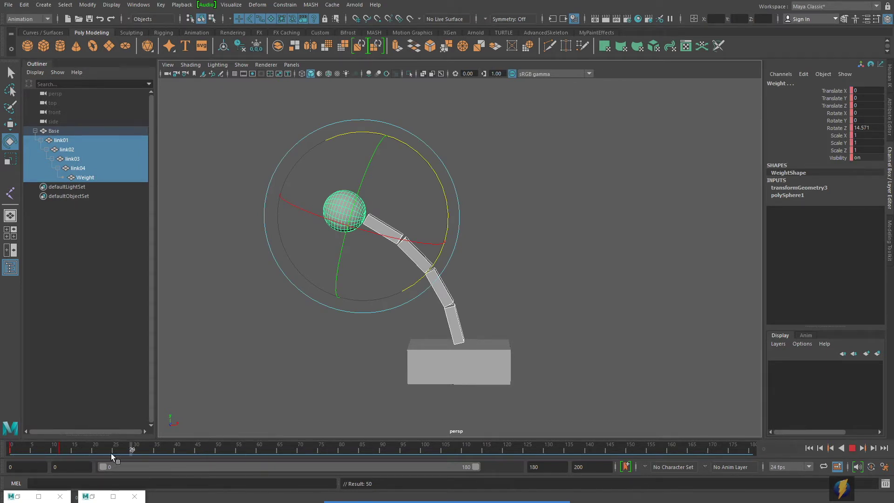
{"action": "left_click_drag", "start_coordinate": [151, 449], "coordinate": [169, 448]}
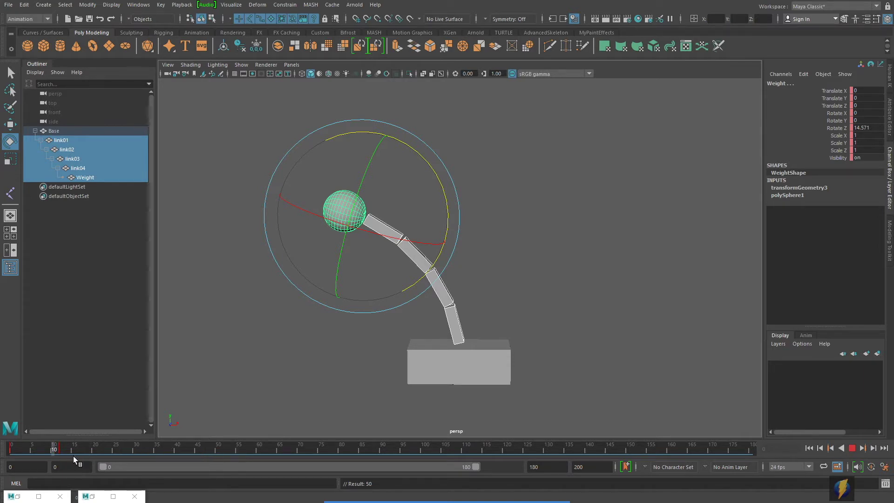
{"action": "left_click", "coordinate": [10, 452]}
{"action": "left_click_drag", "start_coordinate": [12, 449], "coordinate": [72, 450]}
{"action": "left_click", "coordinate": [13, 449]}
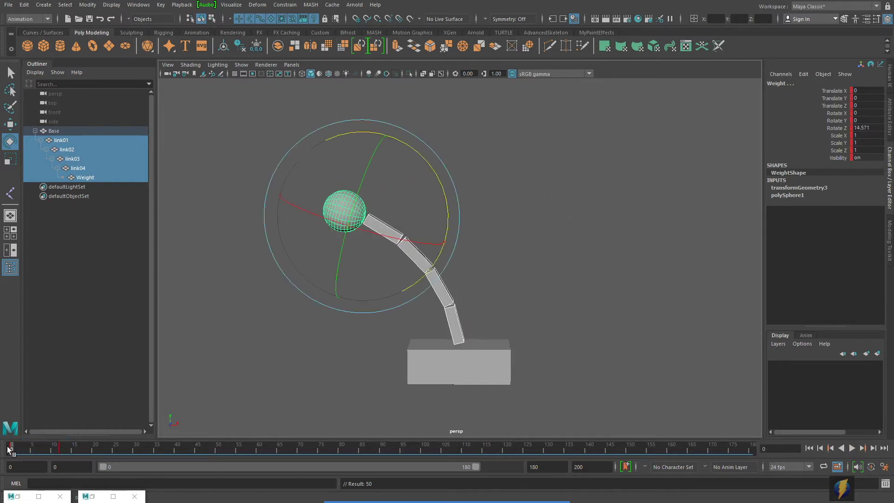
{"action": "key", "text": "alt+v"}
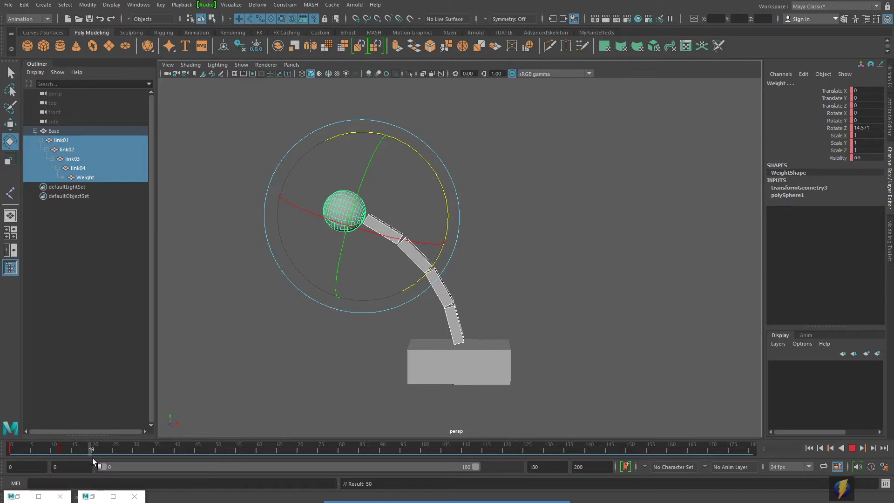
{"action": "key", "text": "alt+v"}
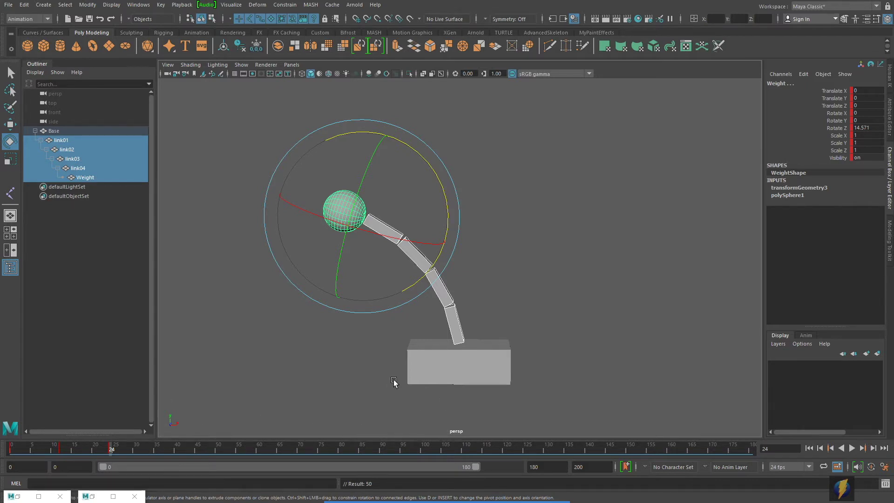
- Play the swing animation from the first frame, stop it and return to frame 0
{"action": "left_click", "coordinate": [810, 448]}
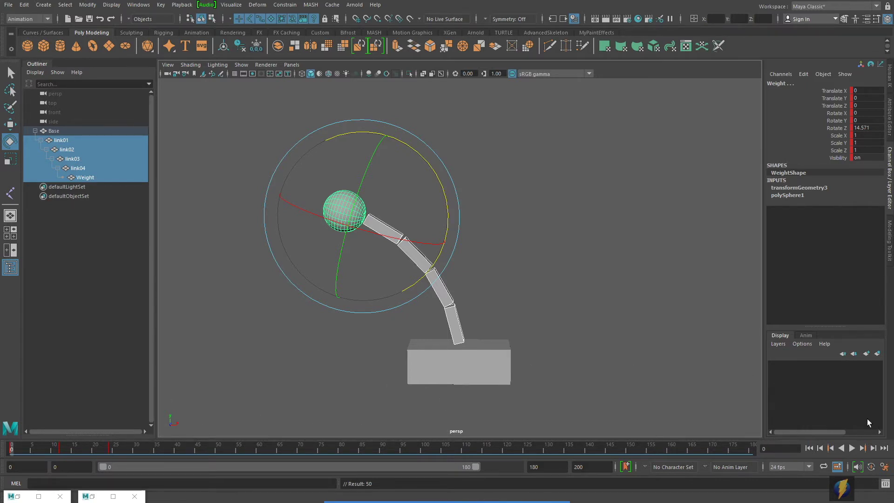
{"action": "left_click", "coordinate": [852, 448]}
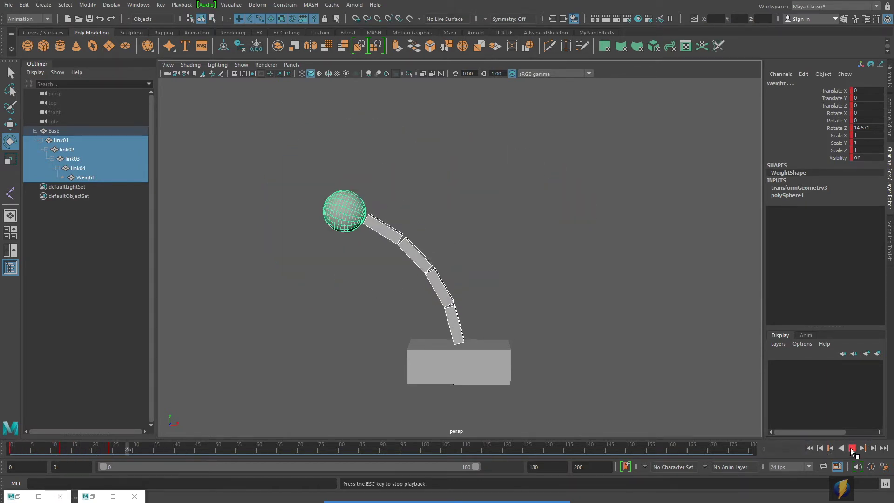
{"action": "left_click", "coordinate": [853, 448]}
{"action": "left_click", "coordinate": [810, 449]}
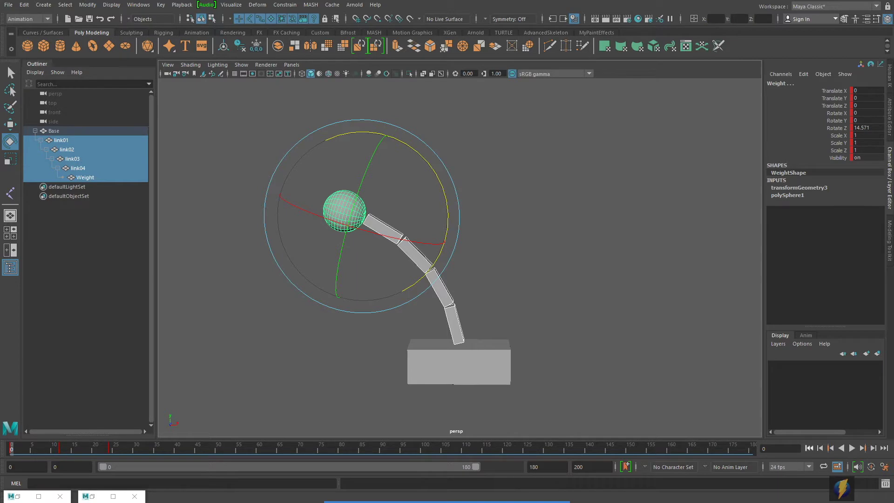
- Open the Graph Editor and select all animation curves of the four links and Weight
{"action": "middle_click_drag", "start_coordinate": [452, 342], "coordinate": [457, 342], "text": "alt"}
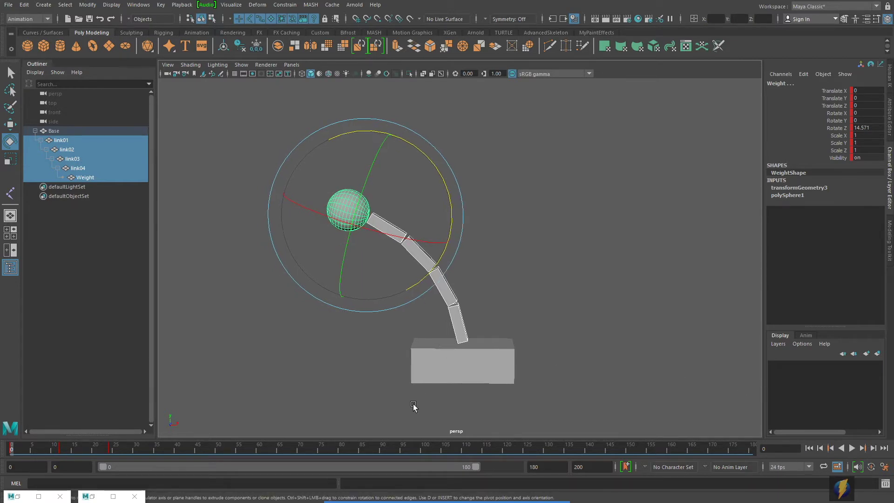
{"action": "left_click", "coordinate": [105, 496]}
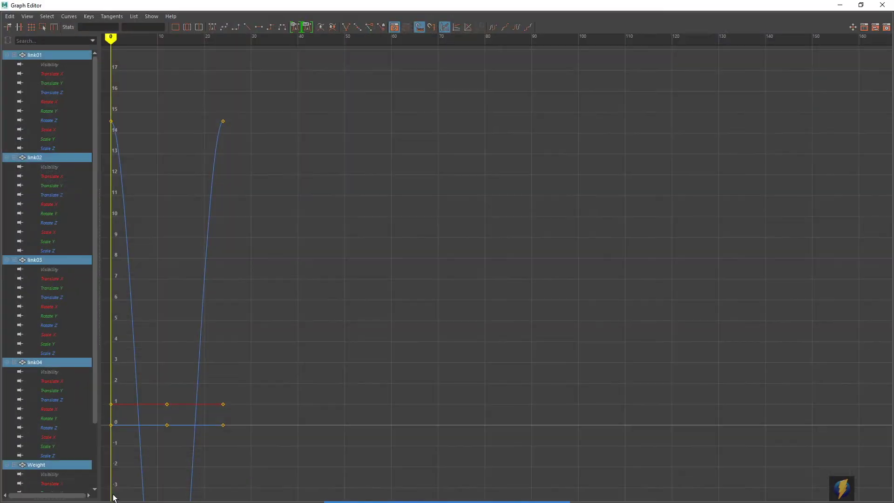
{"action": "scroll", "coordinate": [588, 174], "scroll_direction": "down", "scroll_amount": 4}
{"action": "middle_click_drag", "start_coordinate": [587, 175], "coordinate": [694, 105], "text": "alt"}
{"action": "right_click_drag", "start_coordinate": [408, 259], "coordinate": [447, 259], "text": "alt+shift"}
{"action": "middle_click_drag", "start_coordinate": [454, 256], "coordinate": [564, 254], "text": "alt+shift"}
{"action": "left_click_drag", "start_coordinate": [310, 98], "coordinate": [801, 424]}
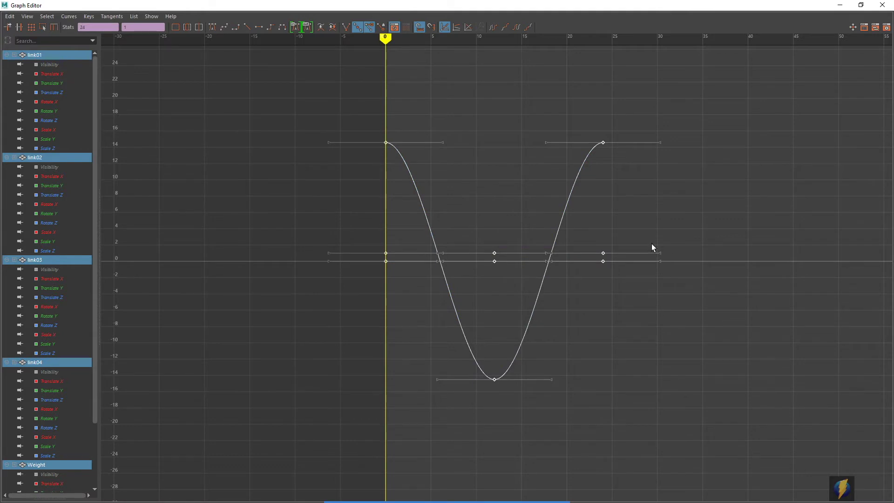
- Set both Pre Infinity and Post Infinity of the selected curves to Cycle
{"action": "left_click", "coordinate": [68, 16]}
{"action": "mouse_move", "coordinate": [76, 35]}
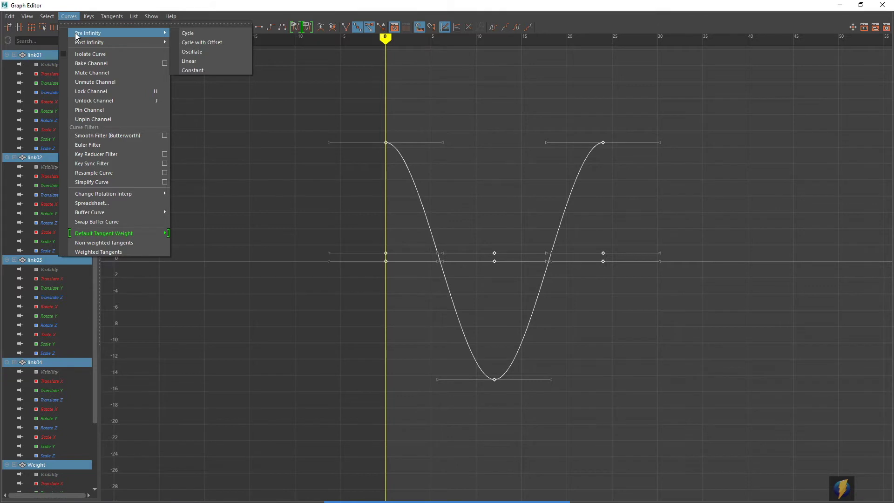
{"action": "left_click", "coordinate": [186, 33]}
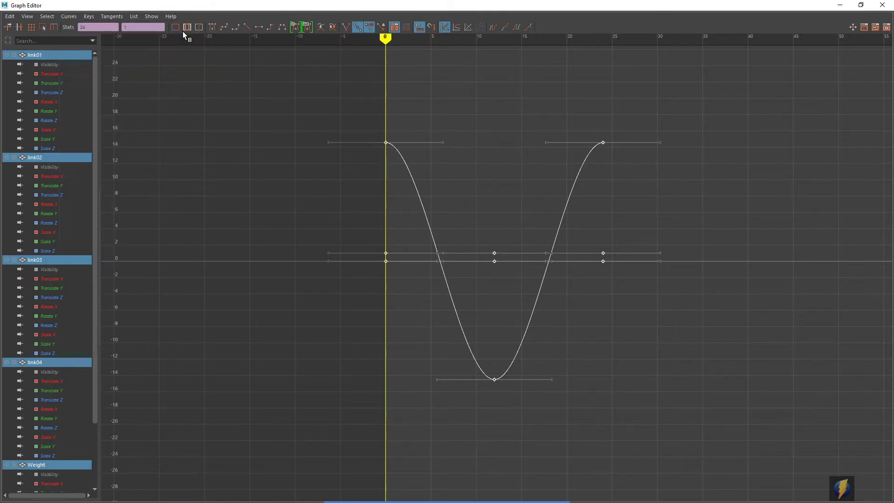
{"action": "left_click", "coordinate": [73, 16]}
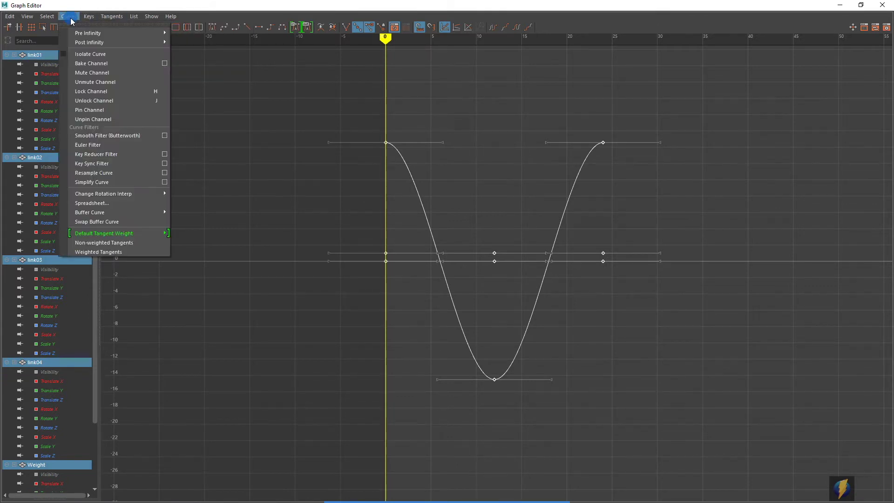
{"action": "mouse_move", "coordinate": [80, 43]}
{"action": "left_click", "coordinate": [193, 40]}
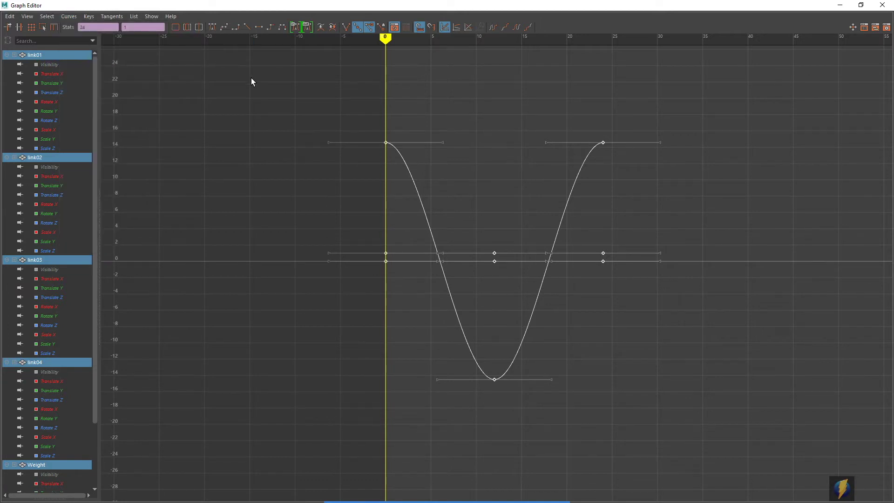
- Put the Graph Editor away, play the cycled swing in the viewport, then stop it and return to frame 0
{"action": "left_click", "coordinate": [840, 5]}
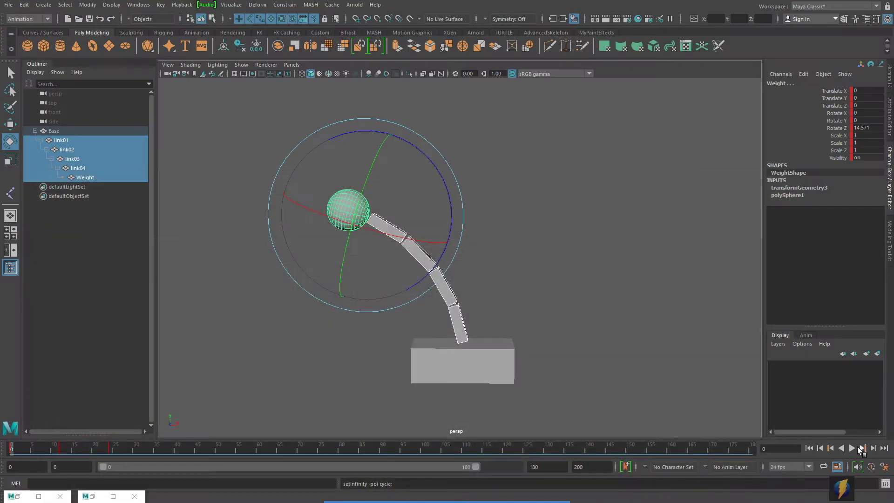
{"action": "left_click", "coordinate": [852, 448]}
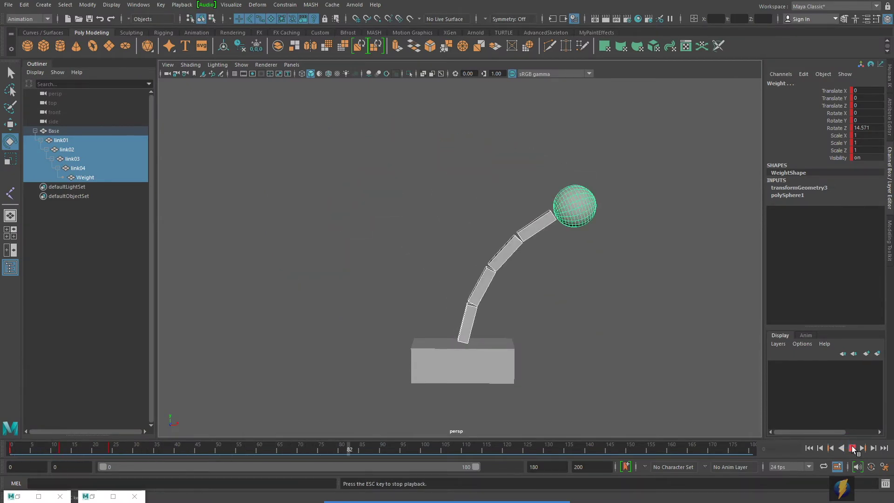
{"action": "left_click", "coordinate": [852, 448]}
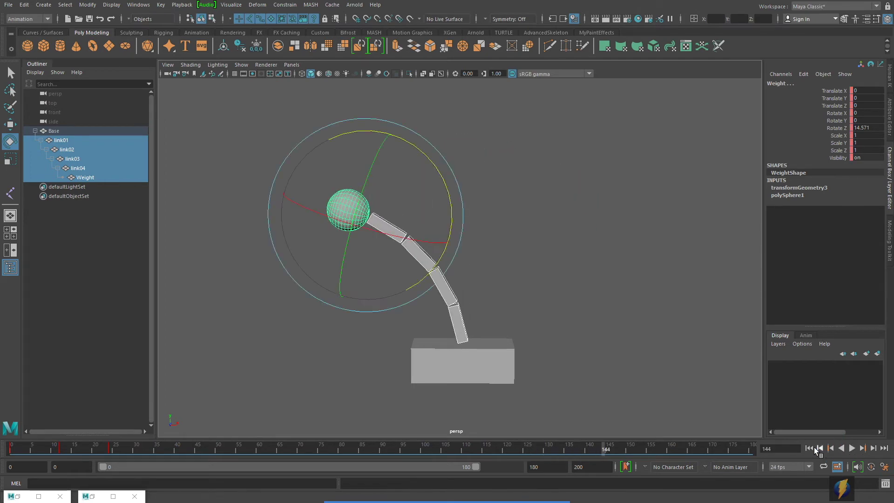
{"action": "left_click", "coordinate": [809, 448]}
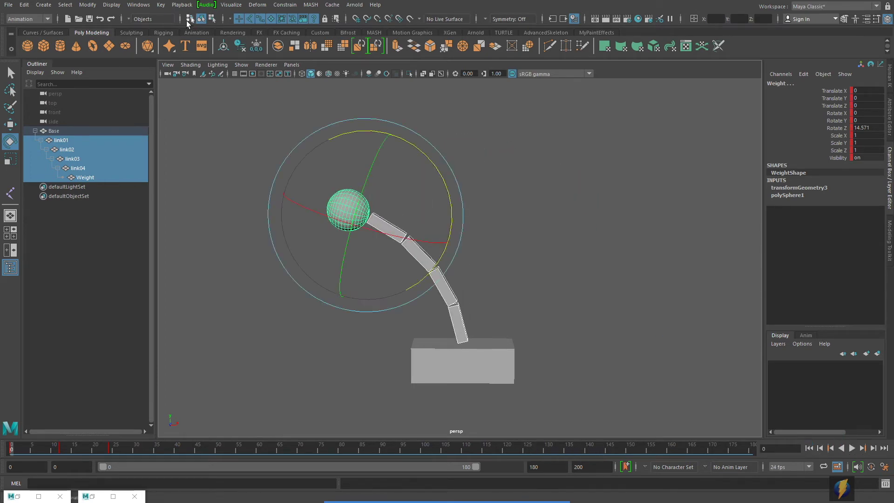
- Reopen the Graph Editor and turn on the Infinity display to view the repeating curves beyond the keyed range
{"action": "left_click", "coordinate": [137, 6]}
{"action": "mouse_move", "coordinate": [181, 57]}
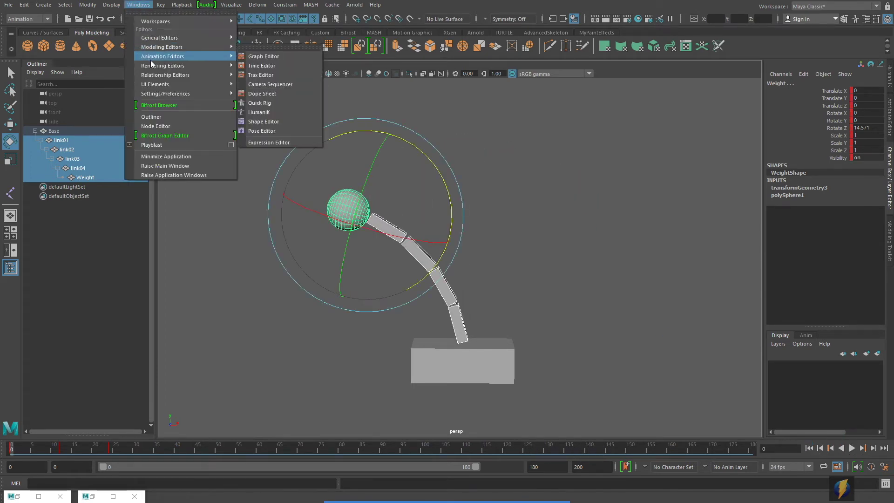
{"action": "left_click", "coordinate": [251, 58]}
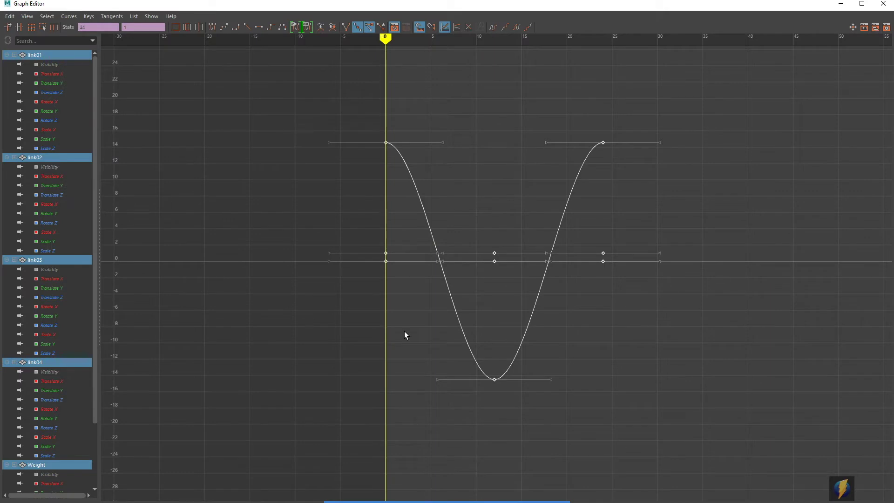
{"action": "left_click", "coordinate": [27, 16]}
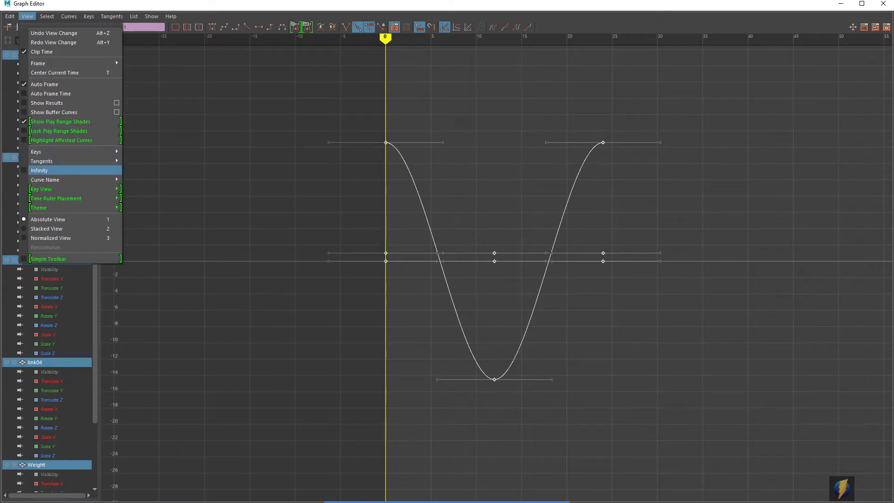
{"action": "left_click", "coordinate": [38, 170]}
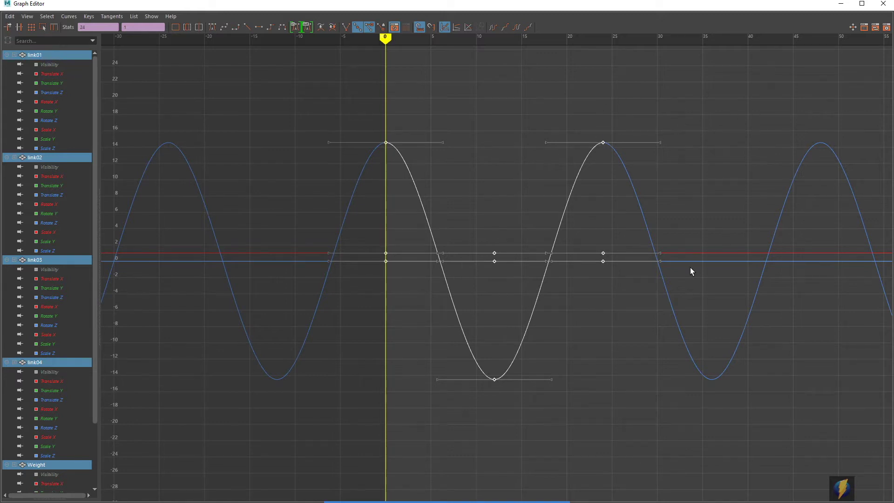
{"action": "scroll", "coordinate": [690, 267], "scroll_direction": "down", "scroll_amount": 5}
{"action": "middle_click_drag", "start_coordinate": [745, 271], "coordinate": [771, 258], "text": "alt"}
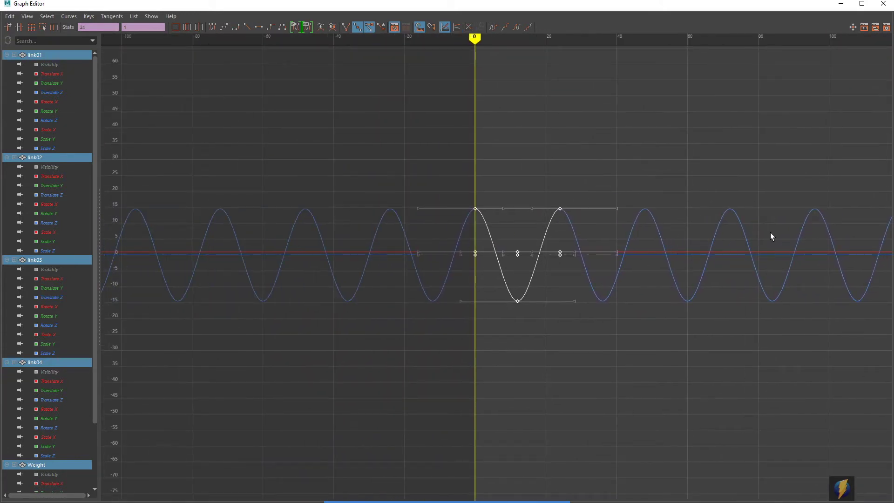
- Minimize the Graph Editor and play the looping swing twice, stopping each time and ending at frame 0
{"action": "left_click", "coordinate": [841, 3]}
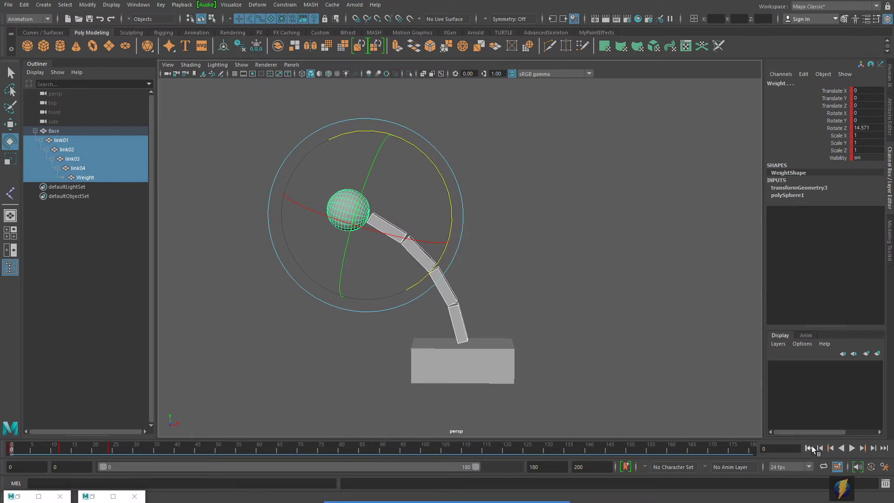
{"action": "left_click", "coordinate": [852, 448]}
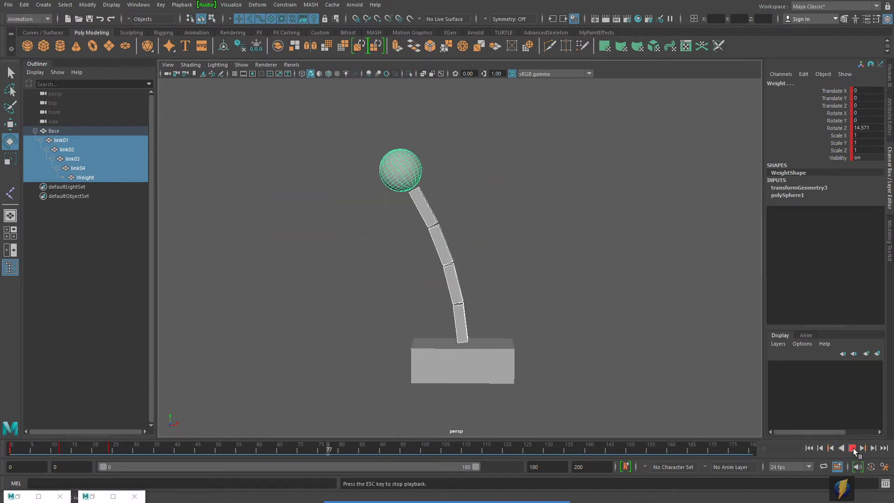
{"action": "left_click", "coordinate": [853, 448]}
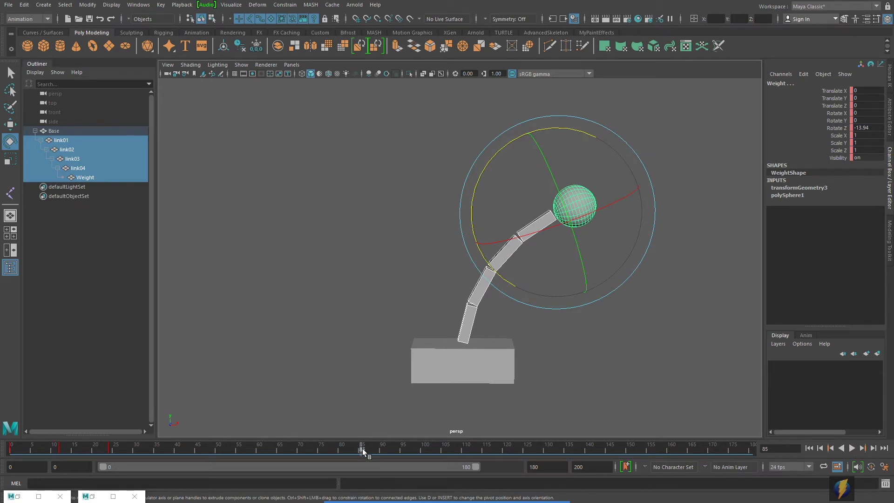
{"action": "key", "text": "alt+v"}
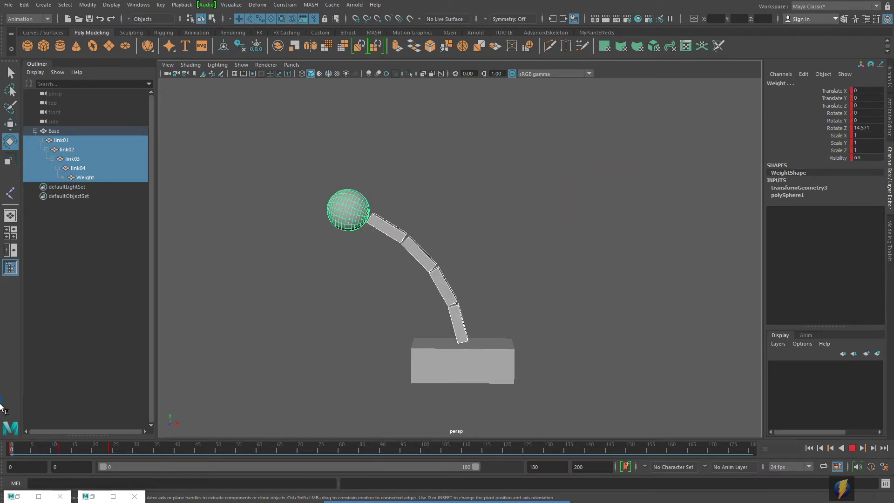
{"action": "key", "text": "alt+v"}
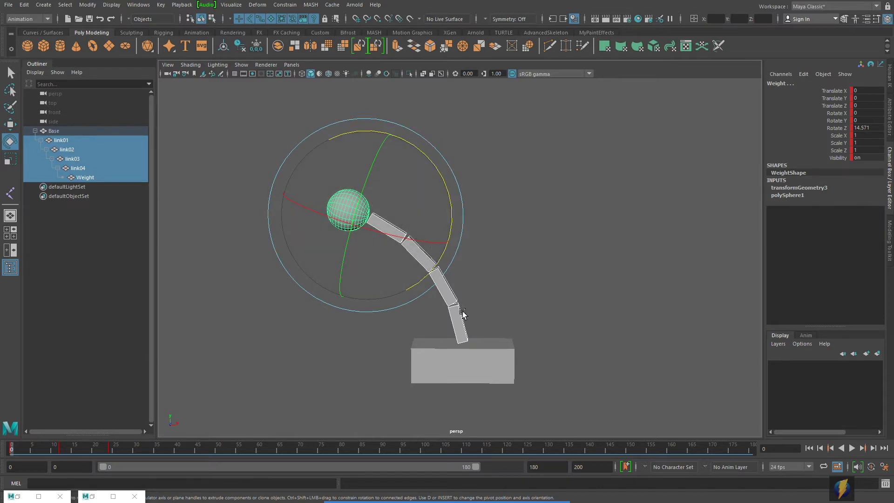
- Open the Dope Sheet for the selected links and Weight, and arrange its window and the viewport so the chain stays visible
{"action": "left_click", "coordinate": [139, 4]}
{"action": "mouse_move", "coordinate": [167, 56]}
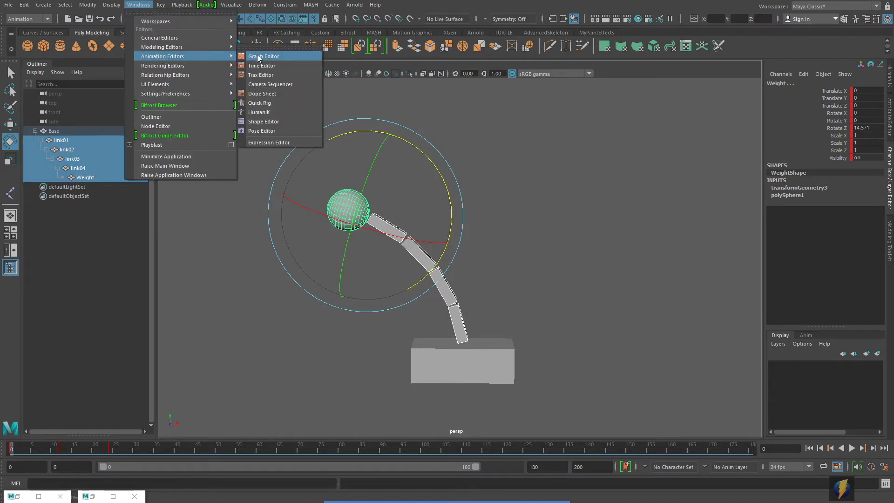
{"action": "left_click", "coordinate": [265, 94]}
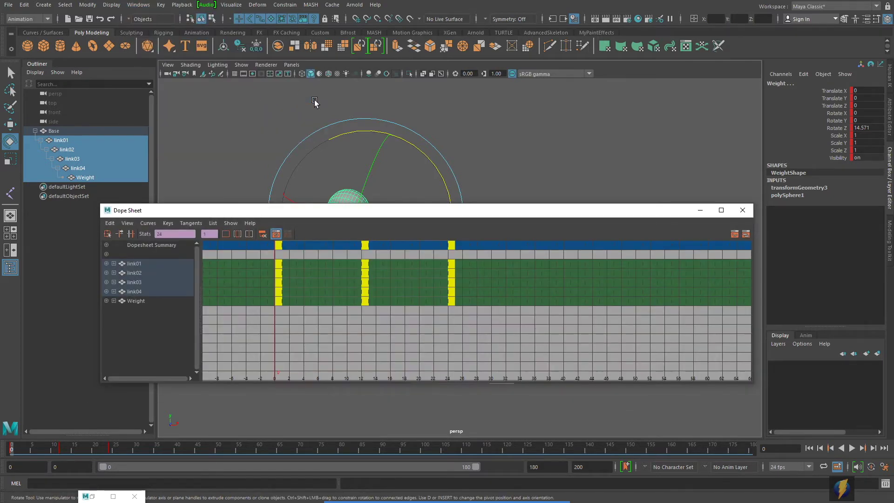
{"action": "left_click_drag", "start_coordinate": [482, 217], "coordinate": [597, 106]}
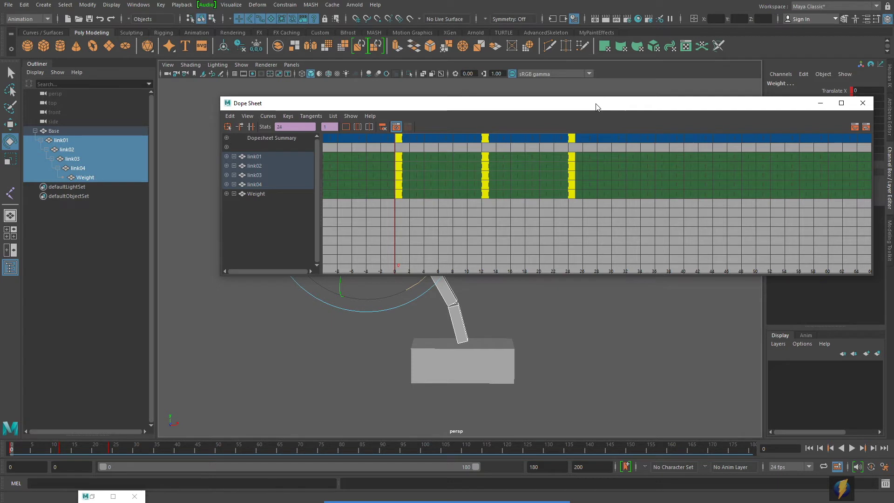
{"action": "left_click_drag", "start_coordinate": [421, 110], "coordinate": [537, 71]}
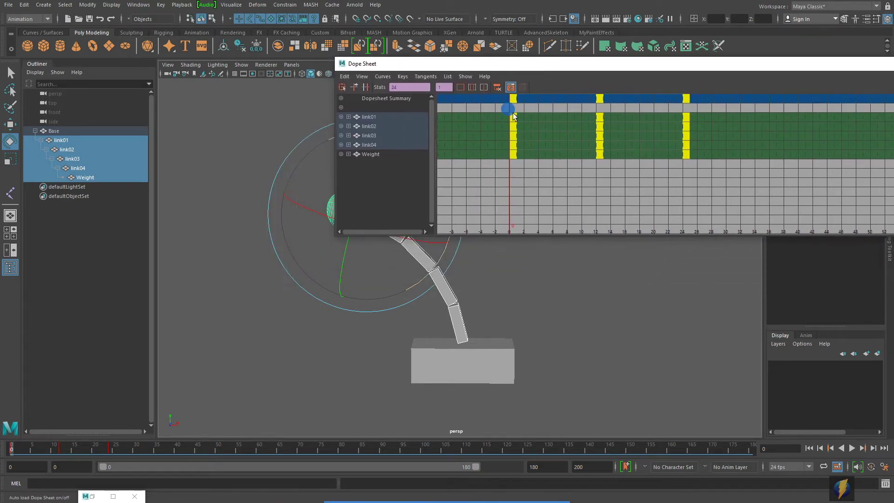
{"action": "middle_click_drag", "start_coordinate": [525, 291], "coordinate": [443, 295], "text": "alt"}
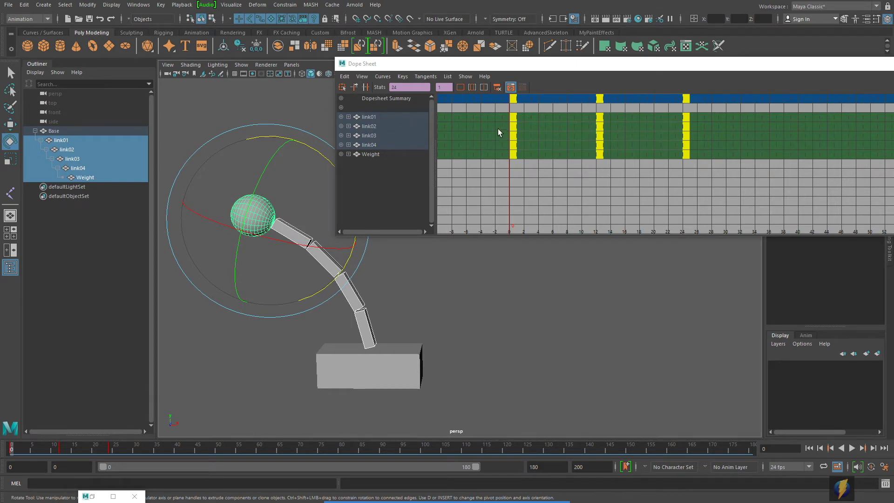
- Stagger the keys by 2 frames per object, starting link02 at frame 2, link03 at 4, link04 at 6 and Weight at 8, then minimize the Dope Sheet
{"action": "left_click_drag", "start_coordinate": [493, 125], "coordinate": [688, 180]}
{"action": "middle_click_drag", "start_coordinate": [512, 131], "coordinate": [525, 130]}
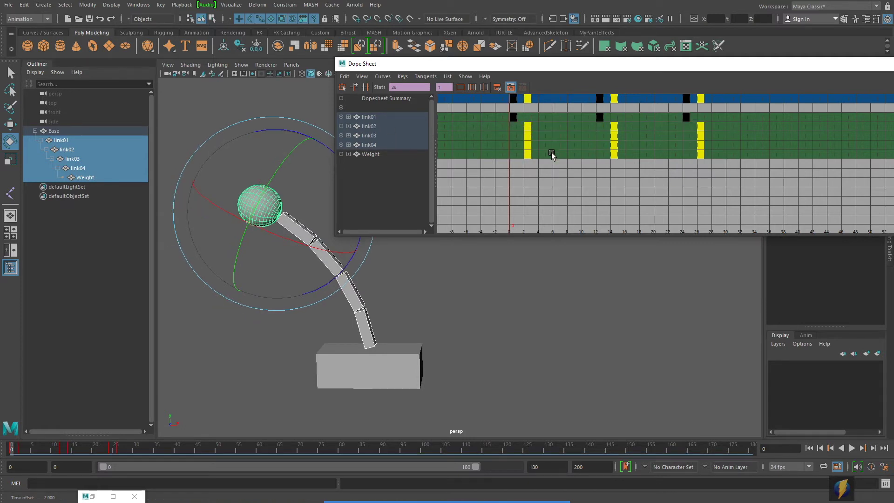
{"action": "left_click_drag", "start_coordinate": [517, 140], "coordinate": [738, 197]}
{"action": "middle_click_drag", "start_coordinate": [530, 136], "coordinate": [537, 138]}
{"action": "left_click_drag", "start_coordinate": [531, 144], "coordinate": [801, 183]}
{"action": "middle_click_drag", "start_coordinate": [537, 145], "coordinate": [547, 148]}
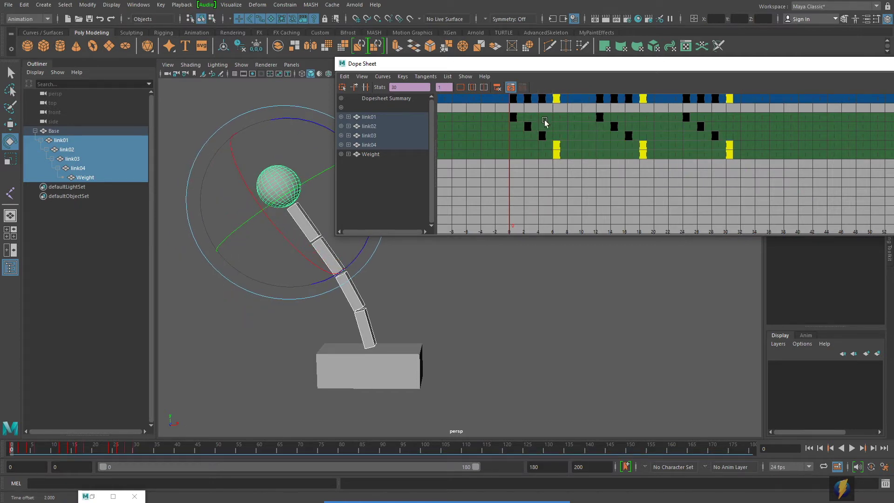
{"action": "left_click_drag", "start_coordinate": [537, 151], "coordinate": [595, 160], "text": "ctrl"}
{"action": "middle_click_drag", "start_coordinate": [557, 156], "coordinate": [579, 161]}
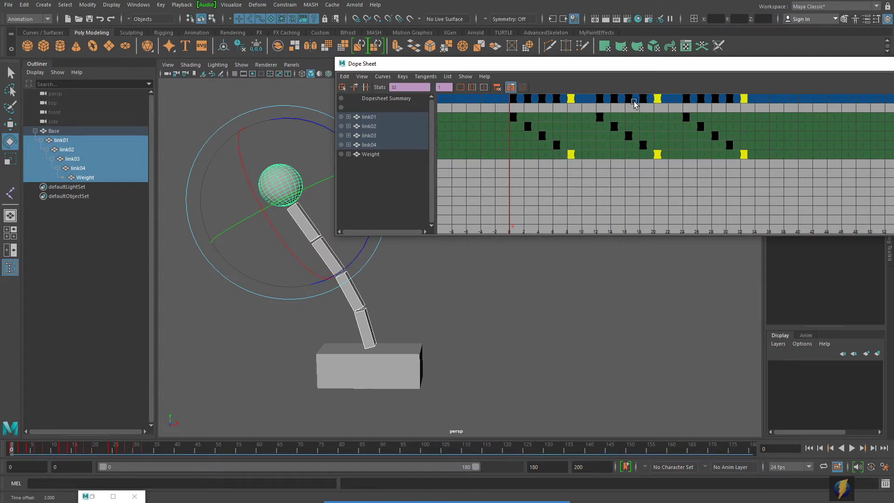
{"action": "left_click_drag", "start_coordinate": [702, 64], "coordinate": [535, 70]}
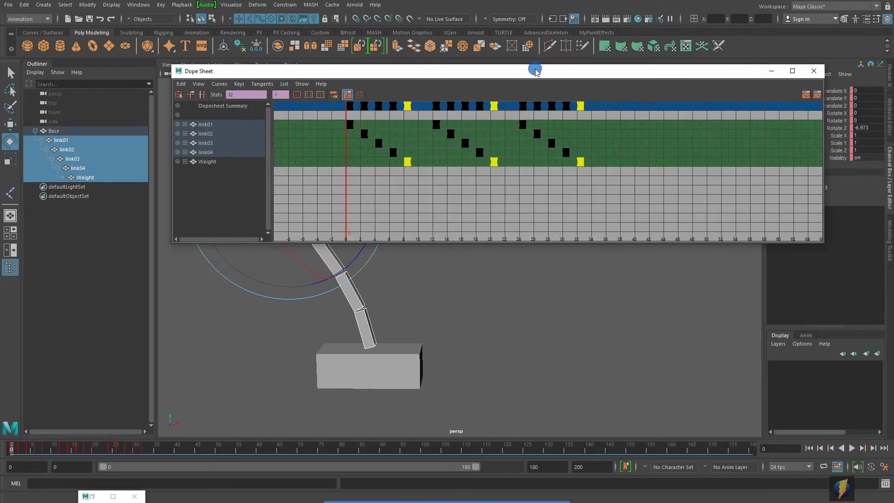
{"action": "left_click", "coordinate": [769, 70]}
- Play the swing with the 2-frame offsets, stop it, and scrub through the overlapping poses to frame 32 and back to frame 0
{"action": "middle_click_drag", "start_coordinate": [451, 227], "coordinate": [565, 219], "text": "alt"}
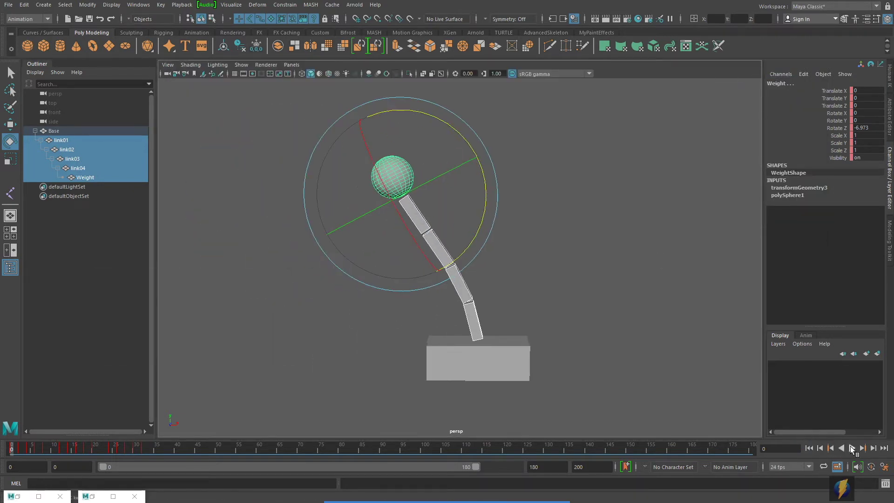
{"action": "left_click", "coordinate": [852, 448]}
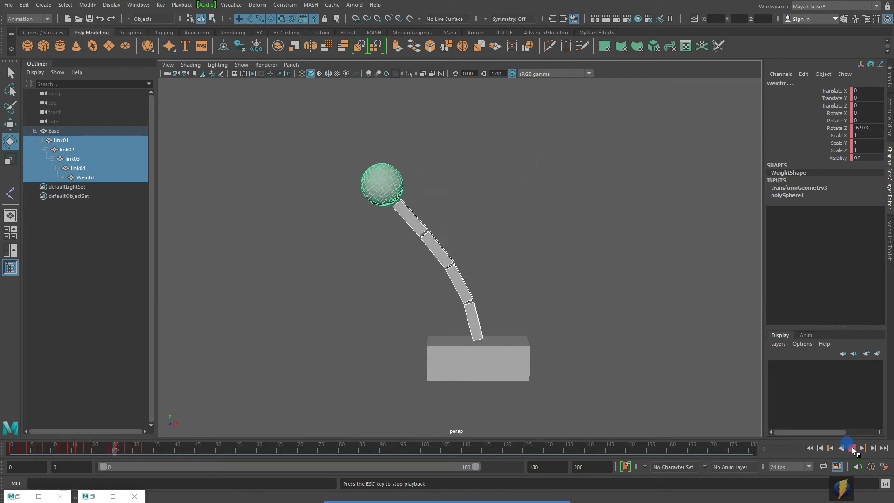
{"action": "left_click", "coordinate": [852, 448]}
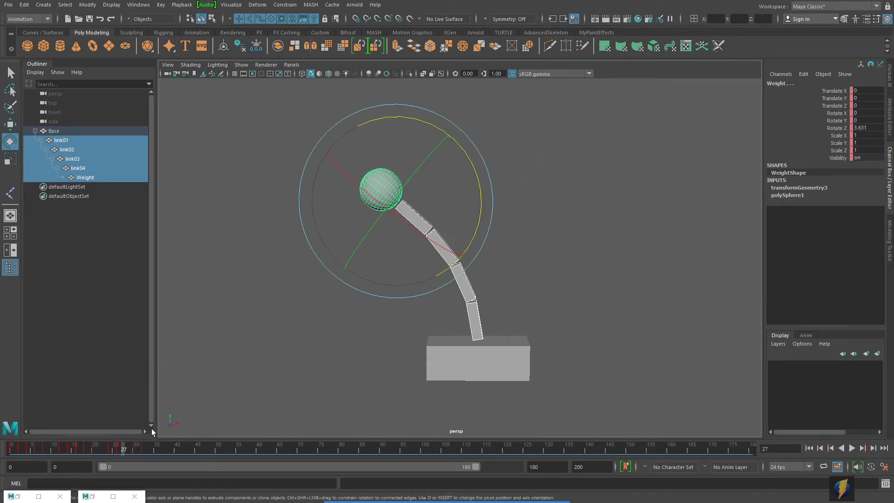
{"action": "left_click_drag", "start_coordinate": [115, 450], "coordinate": [144, 449]}
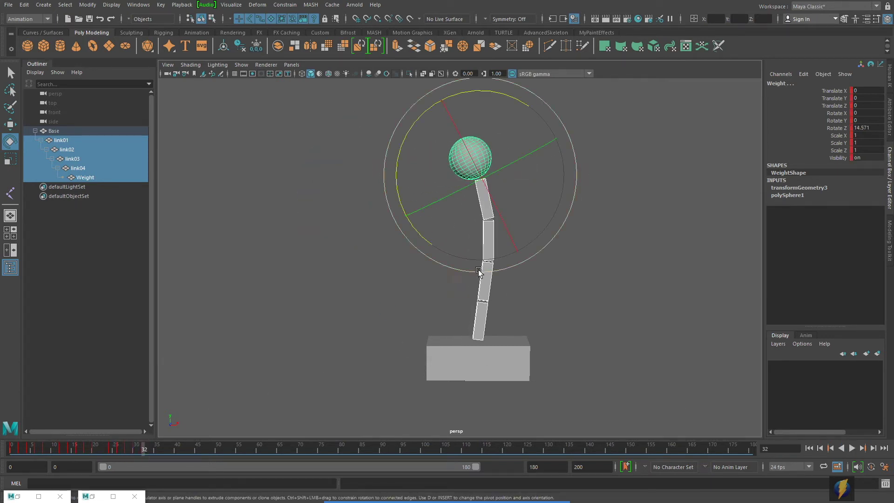
{"action": "left_click_drag", "start_coordinate": [144, 450], "coordinate": [6, 396]}
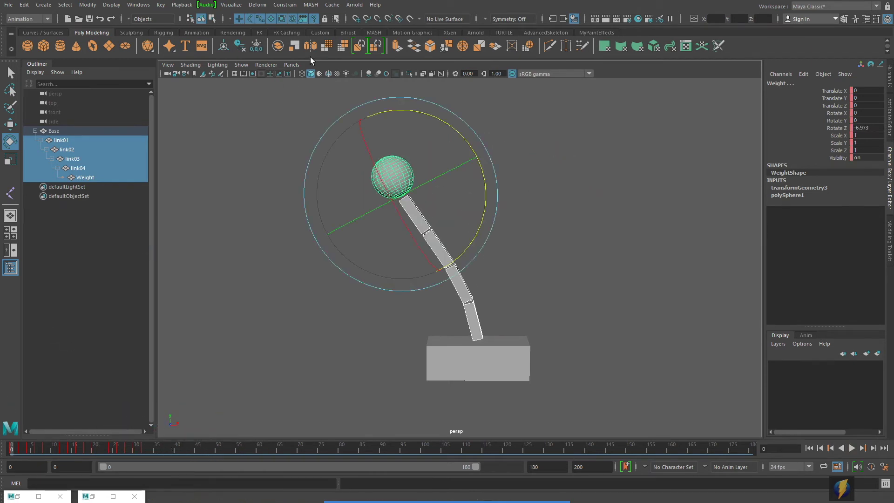
- In the Dope Sheet, widen the key stagger to 3 frames per object, starting link02 at frame 3, link03 at 6, link04 at 9 and Weight at 12
{"action": "left_click", "coordinate": [139, 6]}
{"action": "mouse_move", "coordinate": [140, 56]}
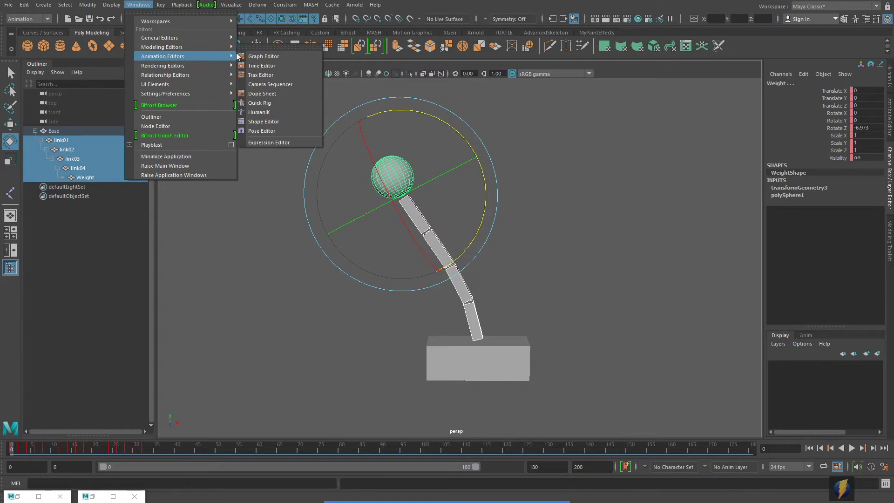
{"action": "left_click", "coordinate": [262, 93]}
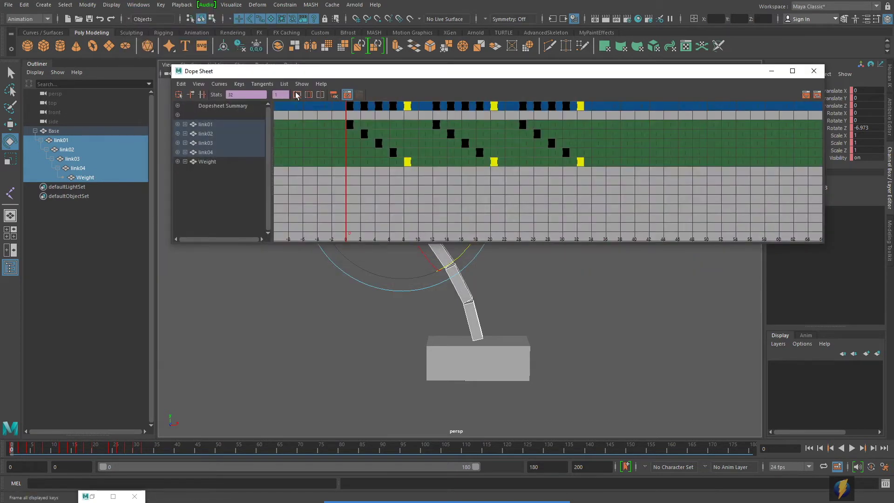
{"action": "left_click_drag", "start_coordinate": [356, 132], "coordinate": [707, 235]}
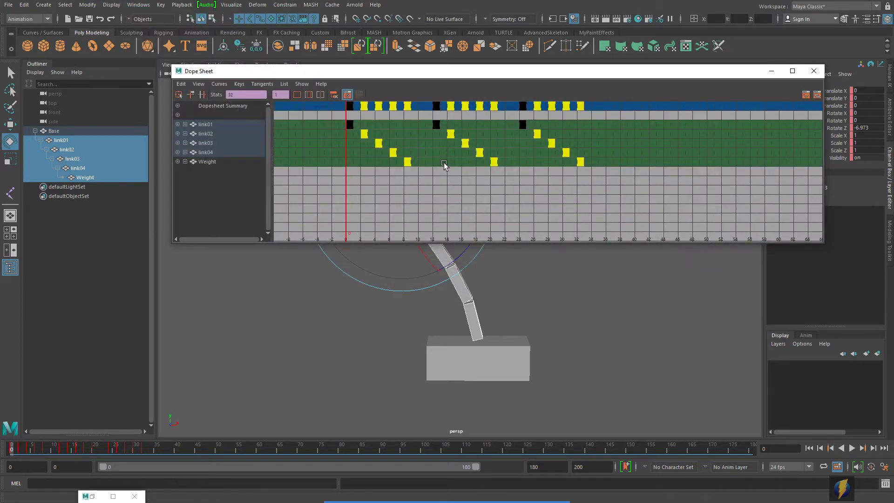
{"action": "middle_click_drag", "start_coordinate": [366, 137], "coordinate": [372, 137]}
{"action": "left_click_drag", "start_coordinate": [375, 141], "coordinate": [660, 188]}
{"action": "left_click_drag", "start_coordinate": [389, 145], "coordinate": [390, 144]}
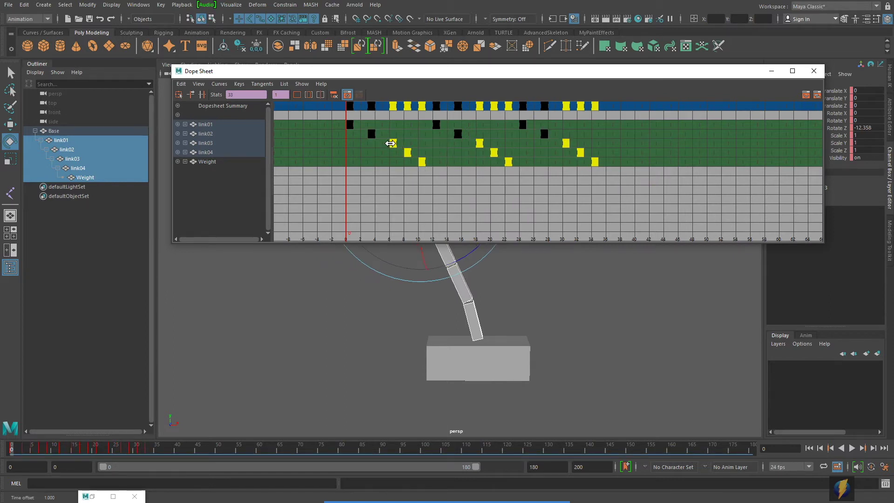
{"action": "left_click_drag", "start_coordinate": [653, 190], "coordinate": [411, 155]}
{"action": "left_click_drag", "start_coordinate": [698, 195], "coordinate": [445, 166]}
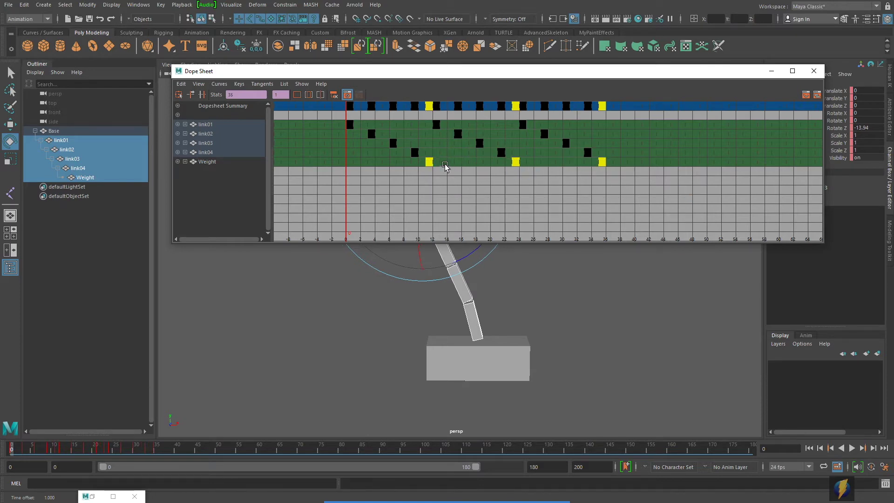
{"action": "middle_click_drag", "start_coordinate": [427, 162], "coordinate": [433, 162]}
{"action": "left_click", "coordinate": [771, 71]}
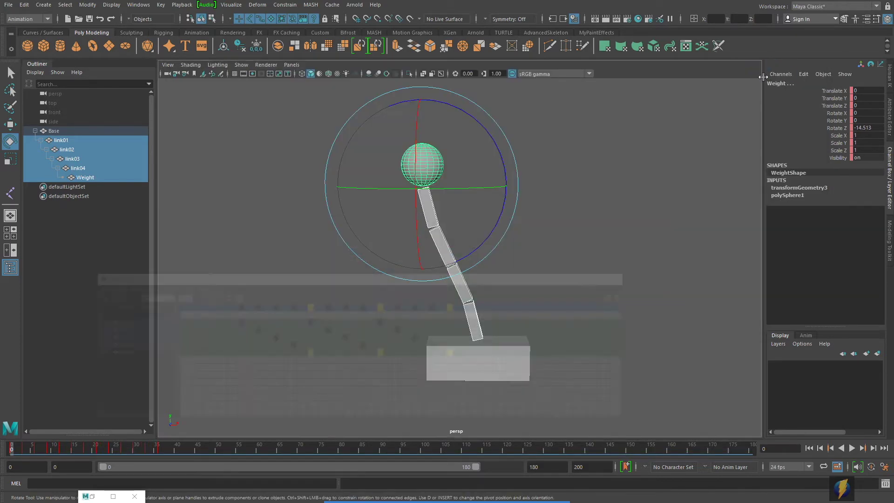
- Play the swing with the 3-frame offsets, stop it, and view the whole chain and base from farther away
{"action": "left_click", "coordinate": [852, 448]}
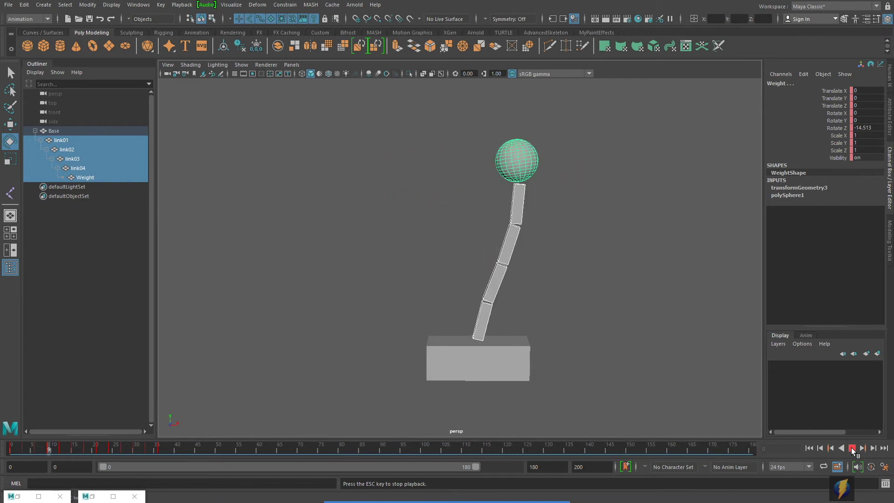
{"action": "left_click", "coordinate": [852, 448]}
{"action": "middle_click_drag", "start_coordinate": [590, 275], "coordinate": [498, 285], "text": "alt"}
{"action": "right_click_drag", "start_coordinate": [591, 261], "coordinate": [470, 243], "text": "alt"}
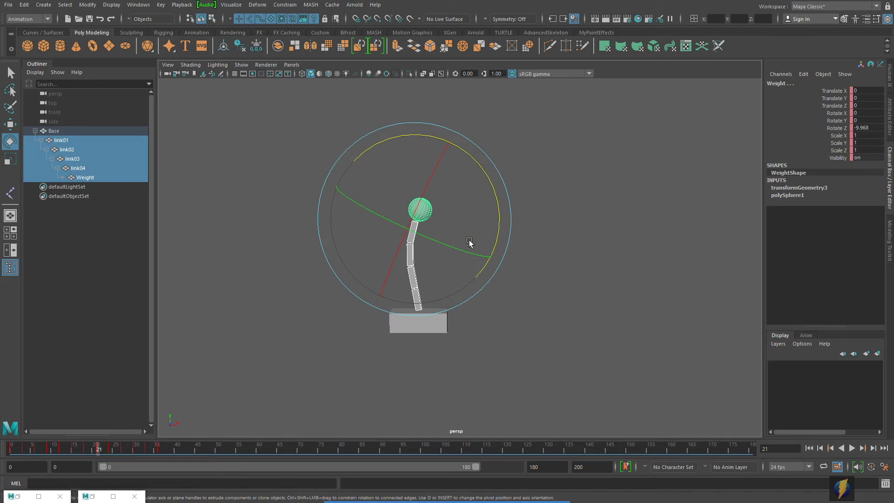
- In the Graph Editor, select all animation keys of link01 to link04 and Weight, scale their values by 2.4, and minimize the editor
{"action": "middle_click_drag", "start_coordinate": [469, 243], "coordinate": [424, 268], "text": "alt"}
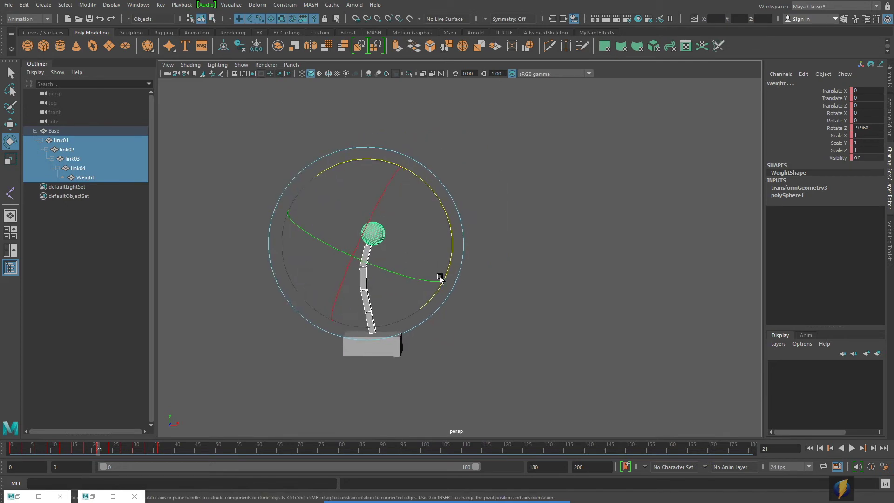
{"action": "left_click", "coordinate": [138, 5]}
{"action": "mouse_move", "coordinate": [150, 56]}
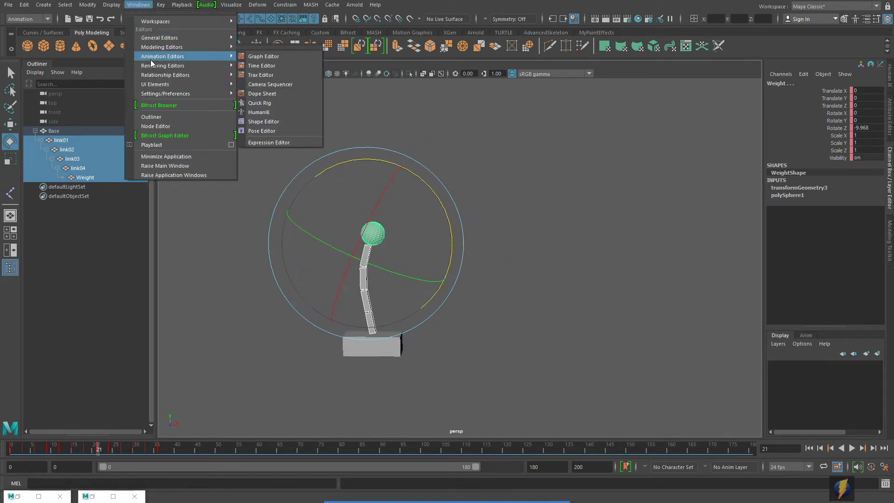
{"action": "left_click", "coordinate": [284, 54]}
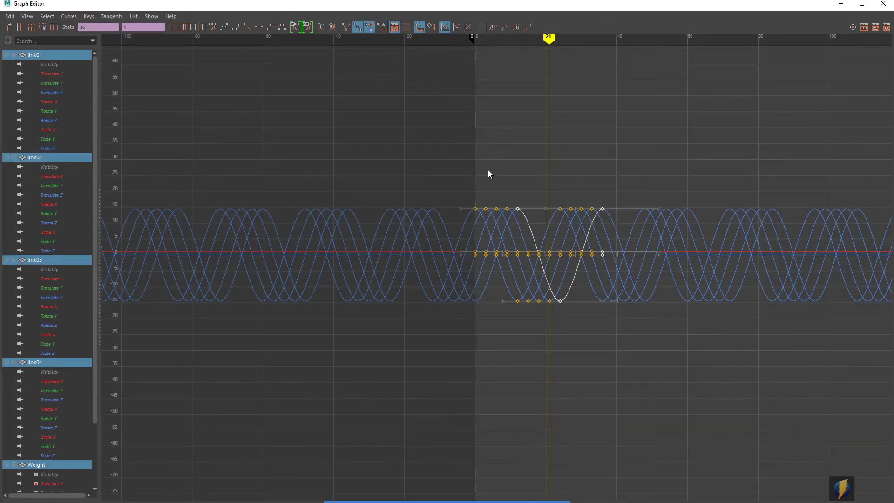
{"action": "left_click_drag", "start_coordinate": [435, 166], "coordinate": [791, 368]}
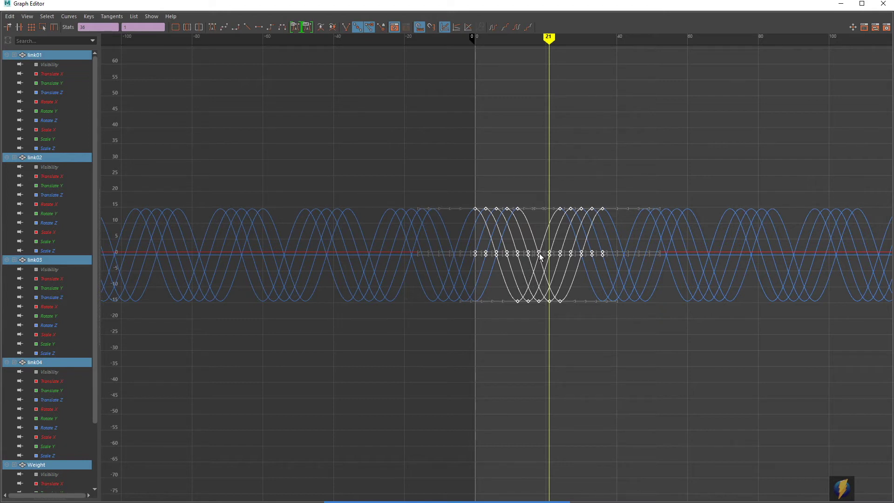
{"action": "left_click", "coordinate": [861, 3]}
{"action": "left_click_drag", "start_coordinate": [371, 9], "coordinate": [384, 108]}
{"action": "left_click", "coordinate": [12, 159]}
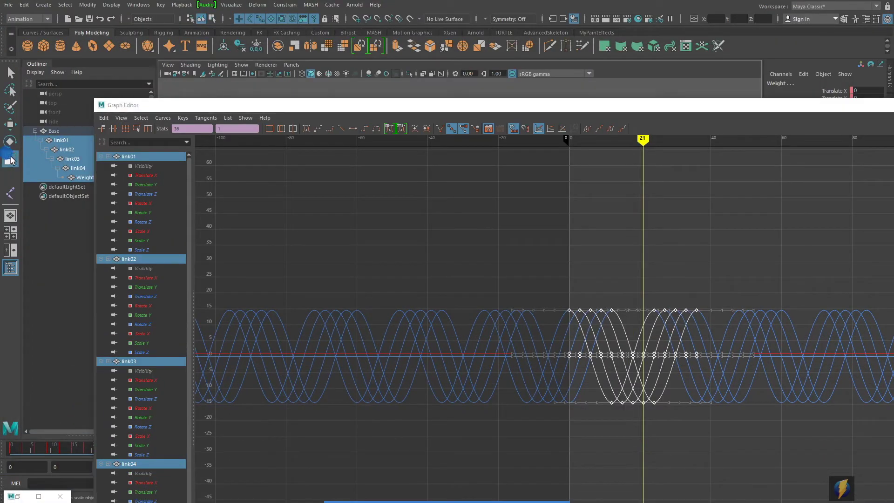
{"action": "left_click_drag", "start_coordinate": [566, 112], "coordinate": [490, 96]}
{"action": "left_click", "coordinate": [877, 90]}
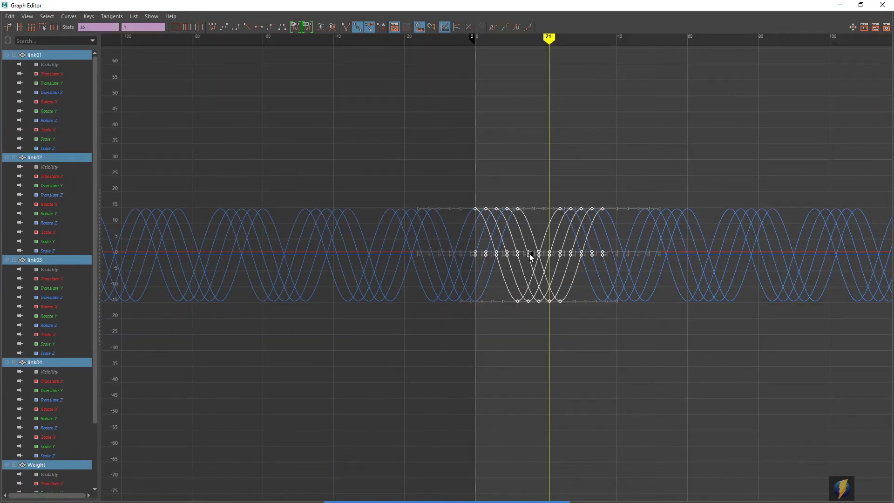
{"action": "middle_click_drag", "start_coordinate": [529, 254], "coordinate": [531, 221], "text": "shift"}
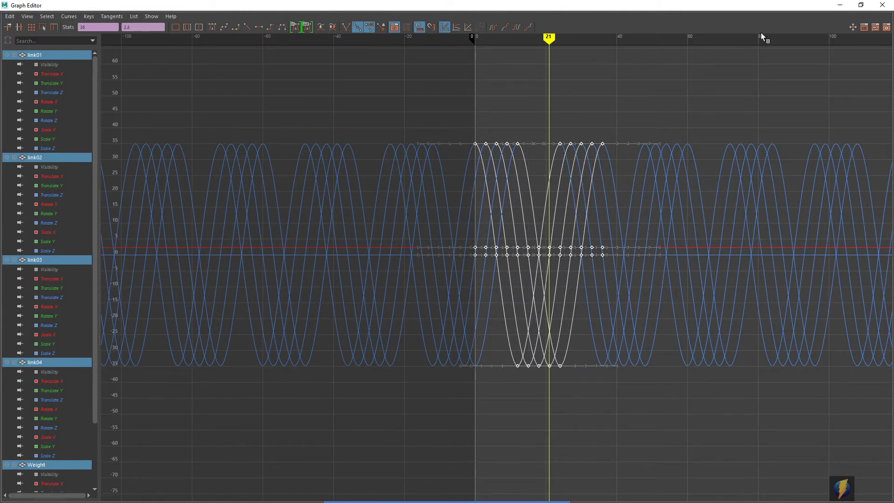
{"action": "left_click", "coordinate": [840, 5]}
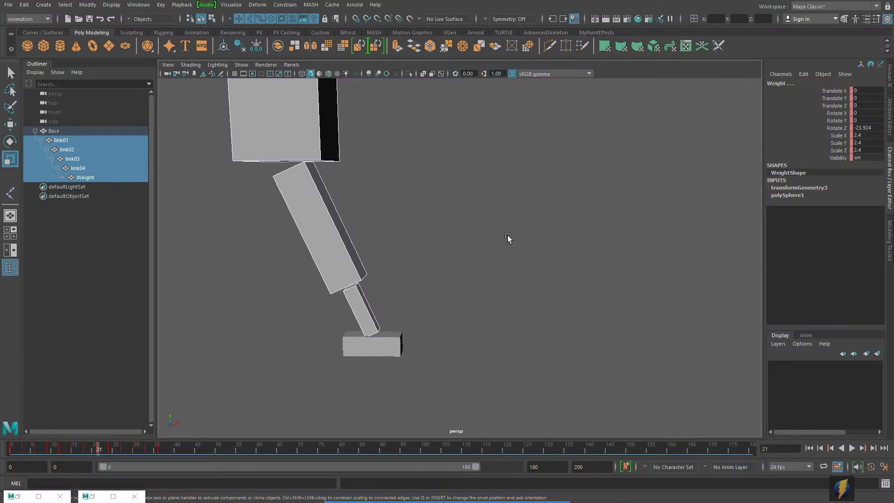
- View the whole enlarged chain and Weight from farther away, play the swing with the scaled keys, and stop it
{"action": "scroll", "coordinate": [515, 231], "scroll_direction": "down", "scroll_amount": 4}
{"action": "middle_click_drag", "start_coordinate": [518, 214], "coordinate": [534, 335], "text": "alt"}
{"action": "right_click_drag", "start_coordinate": [620, 297], "coordinate": [516, 245], "text": "alt"}
{"action": "middle_click_drag", "start_coordinate": [516, 245], "coordinate": [435, 305], "text": "alt"}
{"action": "right_click_drag", "start_coordinate": [623, 284], "coordinate": [393, 267], "text": "alt"}
{"action": "middle_click_drag", "start_coordinate": [393, 267], "coordinate": [408, 274], "text": "alt"}
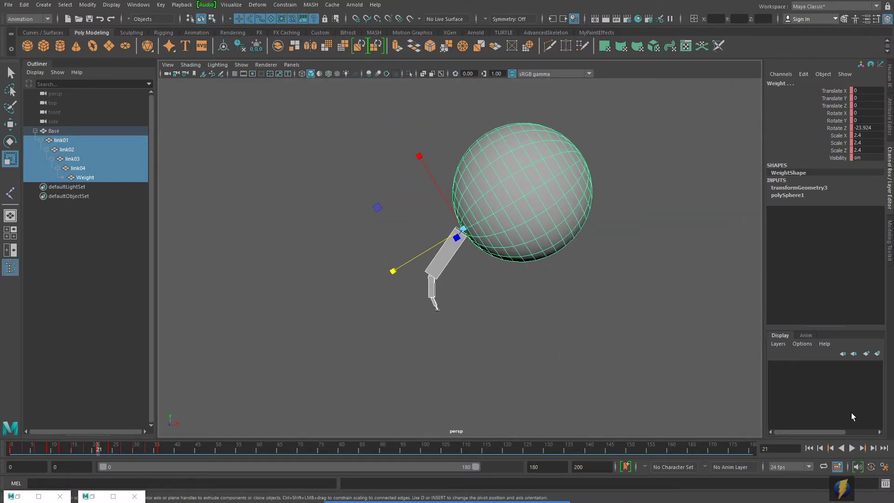
{"action": "left_click", "coordinate": [853, 448]}
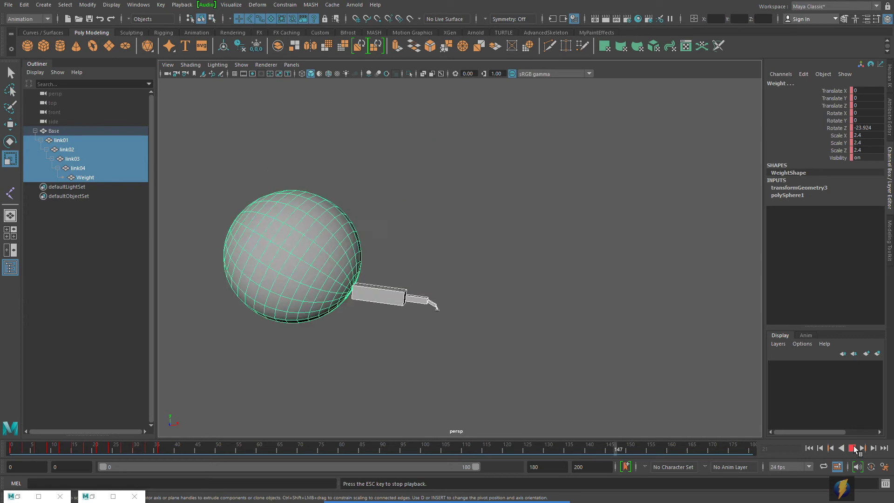
{"action": "left_click", "coordinate": [853, 448]}
{"action": "right_click_drag", "start_coordinate": [392, 340], "coordinate": [457, 322], "text": "alt"}
{"action": "middle_click_drag", "start_coordinate": [447, 297], "coordinate": [534, 302], "text": "alt"}
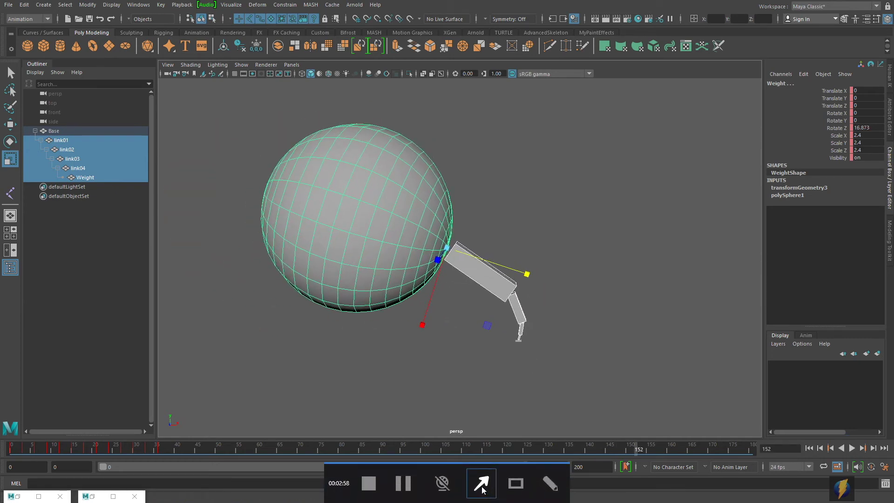
- Highlight the Scale X, Scale Y, Scale Z and Visibility channels, replay the enlarged swing, stop it, and return to frame 0
{"action": "mouse_move", "coordinate": [551, 239]}
{"action": "left_mouse_down"}
{"action": "mouse_move", "coordinate": [816, 145]}
{"action": "mouse_move", "coordinate": [837, 154]}
{"action": "left_mouse_up"}
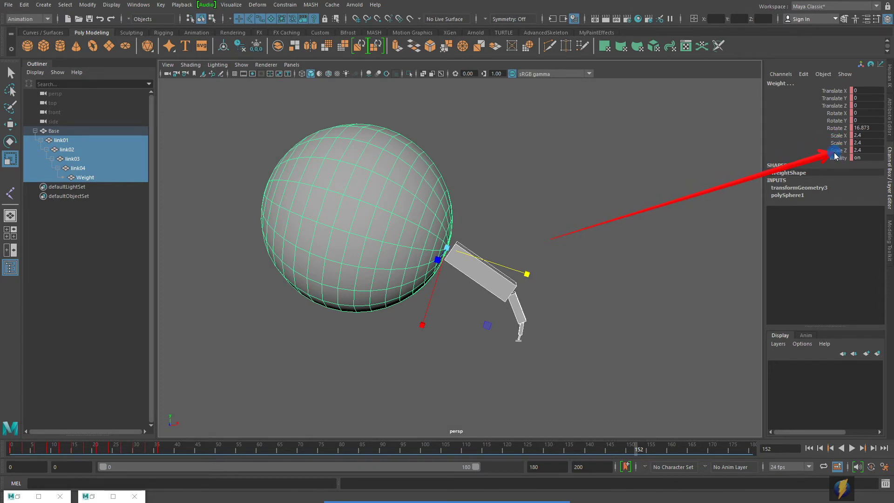
{"action": "mouse_move", "coordinate": [836, 156]}
{"action": "left_mouse_down"}
{"action": "mouse_move", "coordinate": [857, 136]}
{"action": "mouse_move", "coordinate": [858, 152]}
{"action": "mouse_move", "coordinate": [580, 190]}
{"action": "left_mouse_up"}
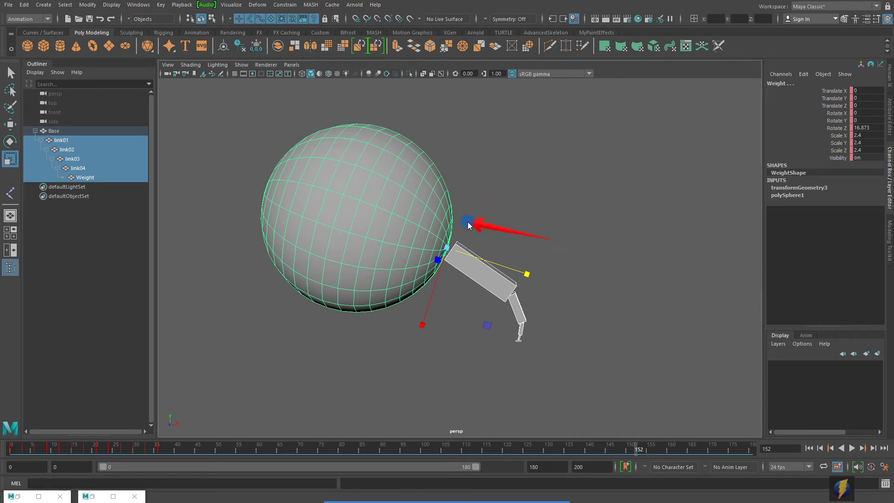
{"action": "left_click_drag", "start_coordinate": [841, 135], "coordinate": [834, 166]}
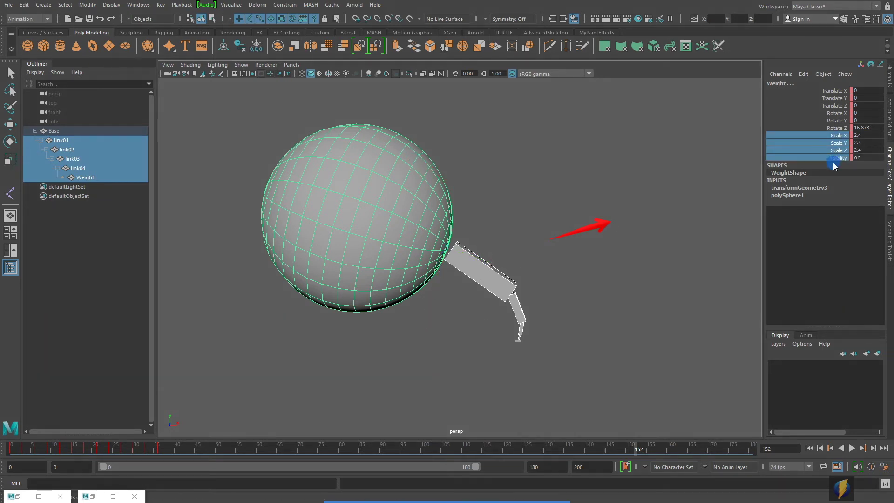
{"action": "left_click", "coordinate": [816, 449]}
{"action": "left_click", "coordinate": [851, 448]}
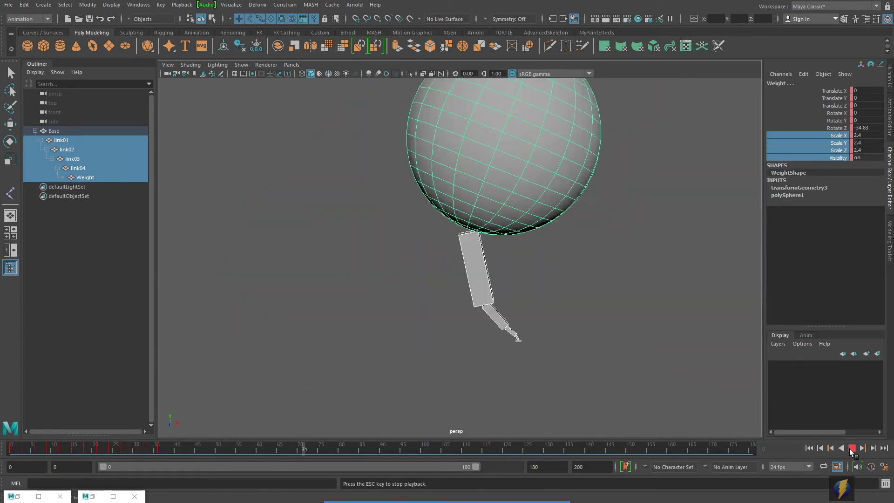
{"action": "left_click", "coordinate": [851, 449]}
{"action": "left_click", "coordinate": [809, 448]}
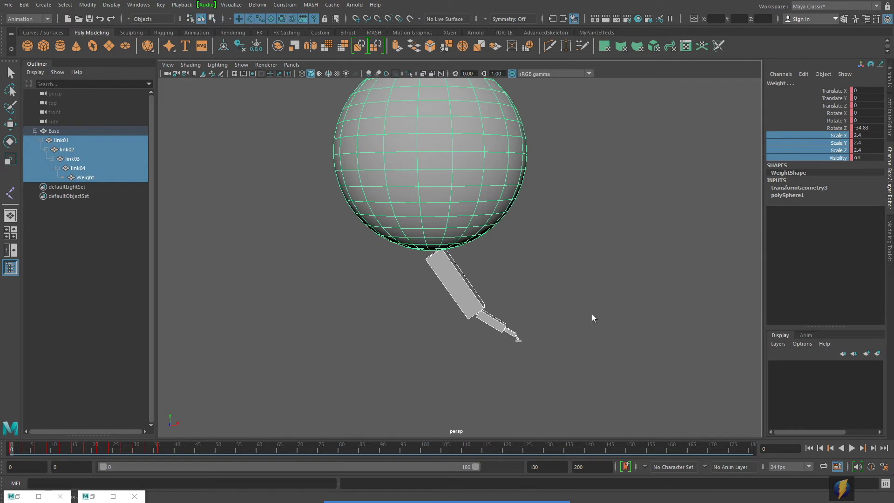
- Reopen the Graph Editor and isolate the Scale X, Scale Y and Scale Z curves of link01 to link04 and Weight
{"action": "middle_click_drag", "start_coordinate": [576, 237], "coordinate": [588, 269], "text": "alt"}
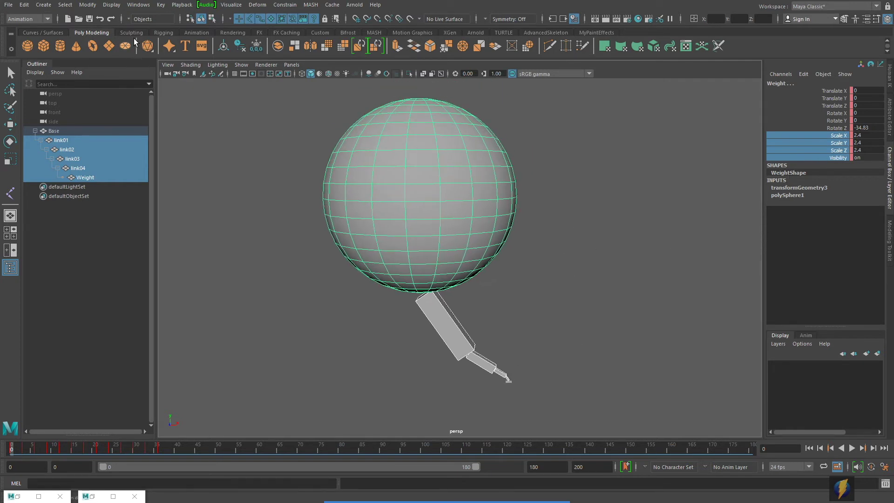
{"action": "left_click", "coordinate": [139, 5]}
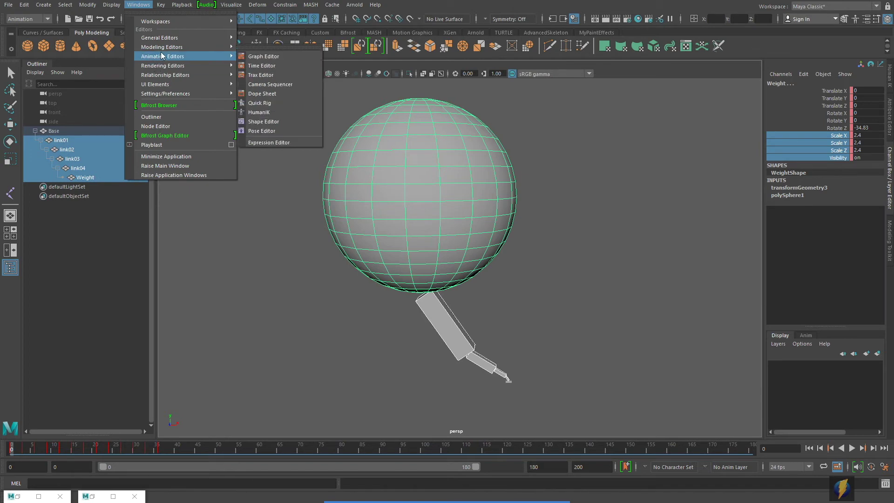
{"action": "left_click", "coordinate": [264, 56]}
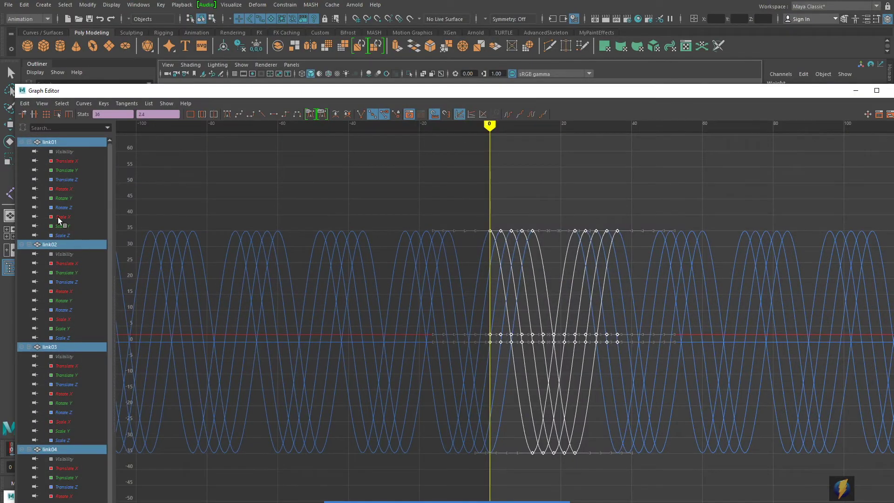
{"action": "left_click_drag", "start_coordinate": [61, 217], "coordinate": [61, 230]}
{"action": "left_click", "coordinate": [61, 319], "text": "ctrl"}
{"action": "left_click_drag", "start_coordinate": [63, 327], "coordinate": [69, 364], "text": "ctrl"}
{"action": "scroll", "coordinate": [82, 321], "scroll_direction": "down", "scroll_amount": 3}
{"action": "left_click", "coordinate": [69, 348], "text": "ctrl"}
{"action": "left_click_drag", "start_coordinate": [63, 452], "coordinate": [63, 468], "text": "ctrl"}
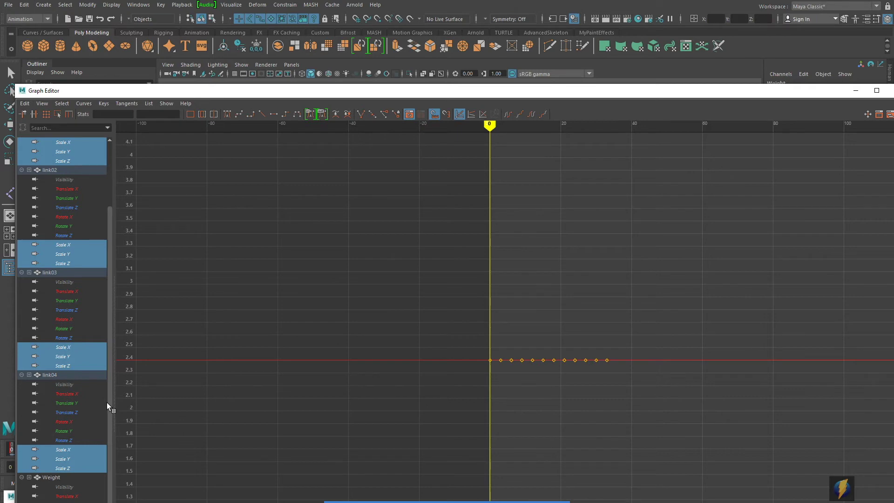
{"action": "left_click_drag", "start_coordinate": [272, 94], "coordinate": [280, 35]}
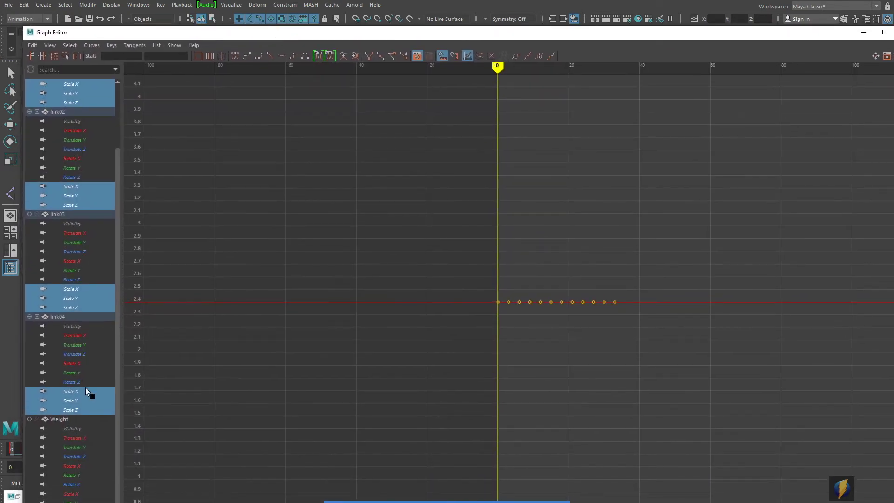
{"action": "left_click_drag", "start_coordinate": [185, 28], "coordinate": [209, 78]}
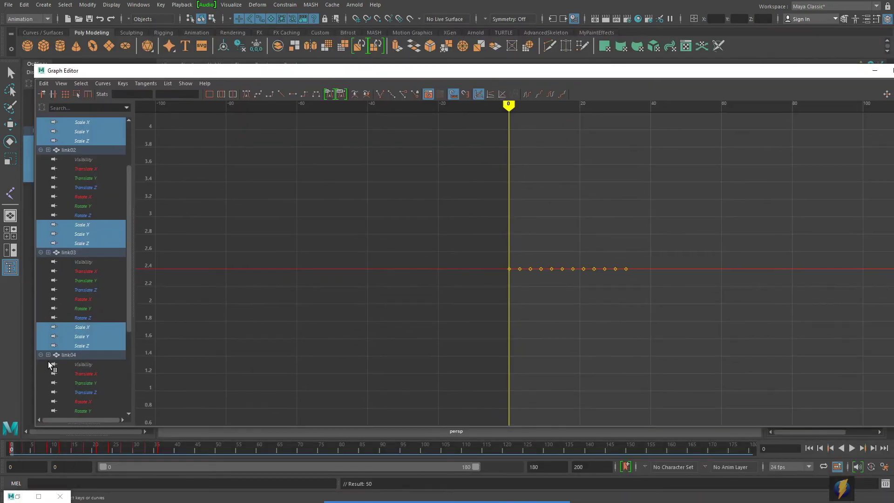
{"action": "scroll", "coordinate": [61, 356], "scroll_direction": "down", "scroll_amount": 5}
{"action": "left_click_drag", "start_coordinate": [82, 393], "coordinate": [115, 400], "text": "ctrl"}
- Set all keys on the isolated scale curves to a value of 1, then minimize the Graph Editor
{"action": "left_click_drag", "start_coordinate": [413, 236], "coordinate": [788, 299]}
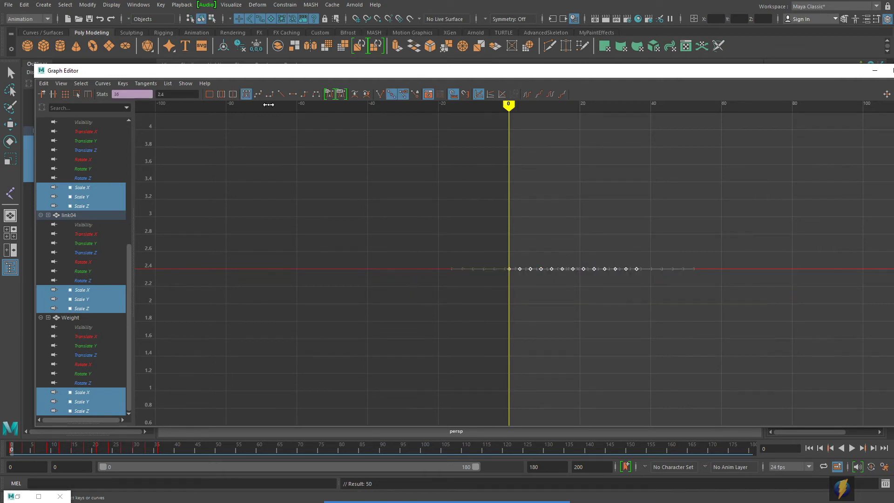
{"action": "left_click", "coordinate": [169, 93]}
{"action": "double_click", "coordinate": [160, 94]}
{"action": "type", "text": "1"}
{"action": "key", "text": "Return"}
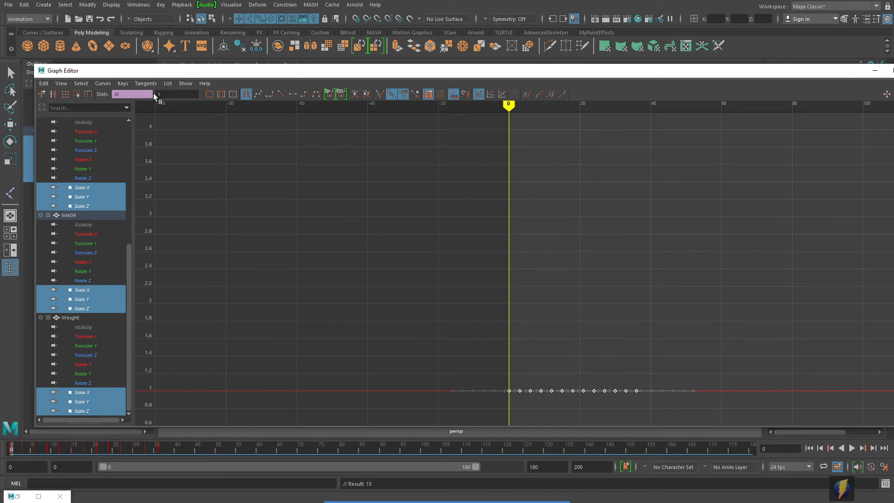
{"action": "left_click", "coordinate": [874, 71]}
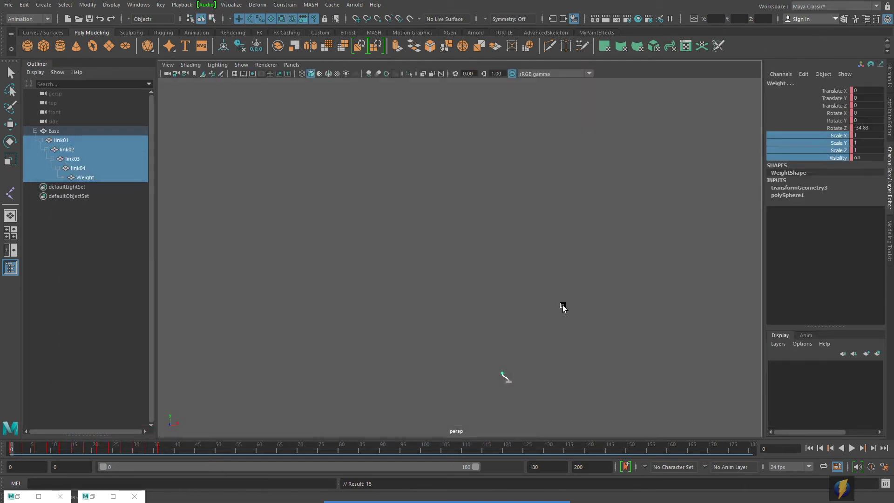
- Frame the chain, Weight and base in the perspective view and play the swing with the larger rotations
{"action": "key", "text": "f"}
{"action": "right_click_drag", "start_coordinate": [621, 294], "coordinate": [475, 279], "text": "alt"}
{"action": "middle_click_drag", "start_coordinate": [479, 274], "coordinate": [441, 259], "text": "alt"}
{"action": "left_click_drag", "start_coordinate": [435, 259], "coordinate": [444, 259], "text": "alt"}
{"action": "middle_click_drag", "start_coordinate": [471, 254], "coordinate": [440, 244], "text": "alt"}
{"action": "left_click_drag", "start_coordinate": [440, 246], "coordinate": [447, 249], "text": "alt"}
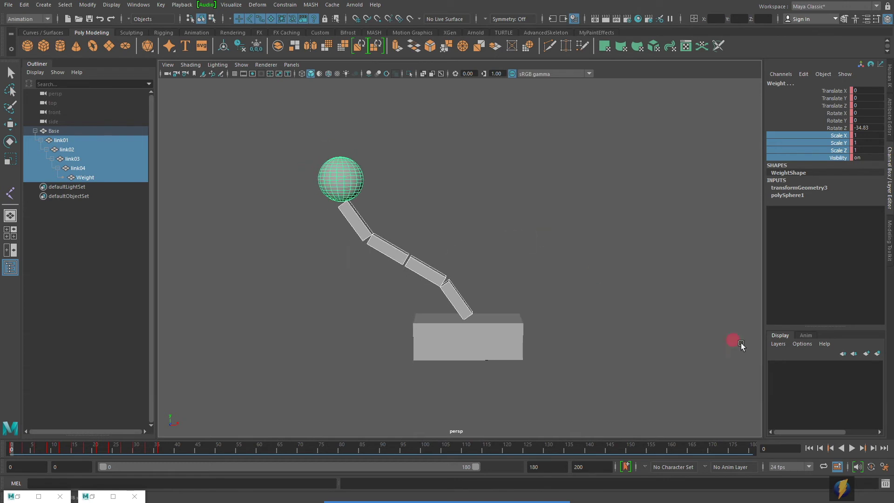
{"action": "left_click", "coordinate": [851, 448]}
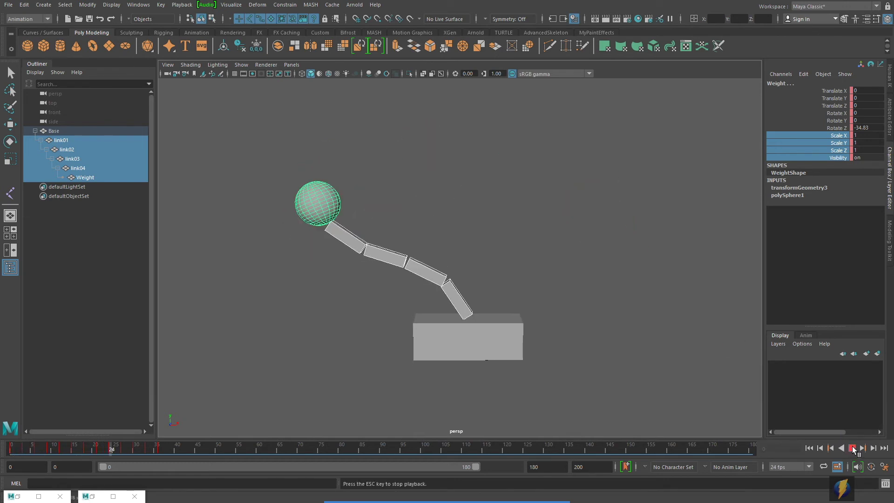
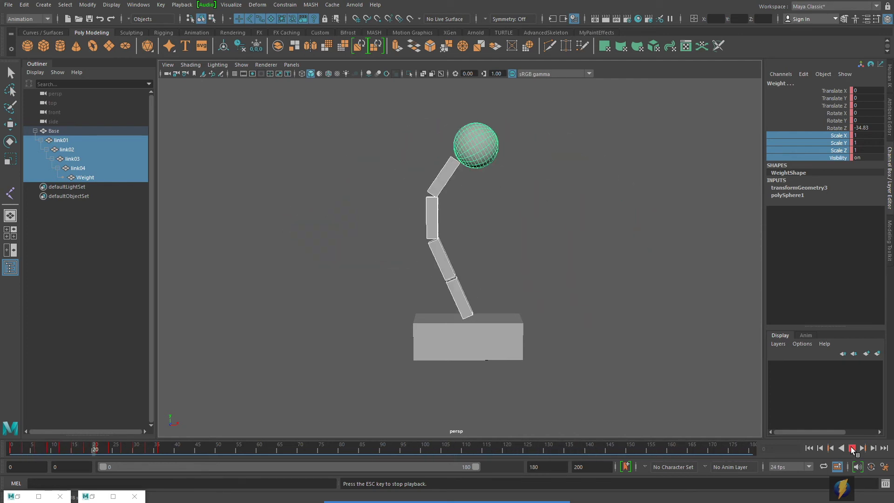
- Stop the swing playback and reopen the Graph Editor for the selected links and Weight
{"action": "left_click", "coordinate": [851, 449]}
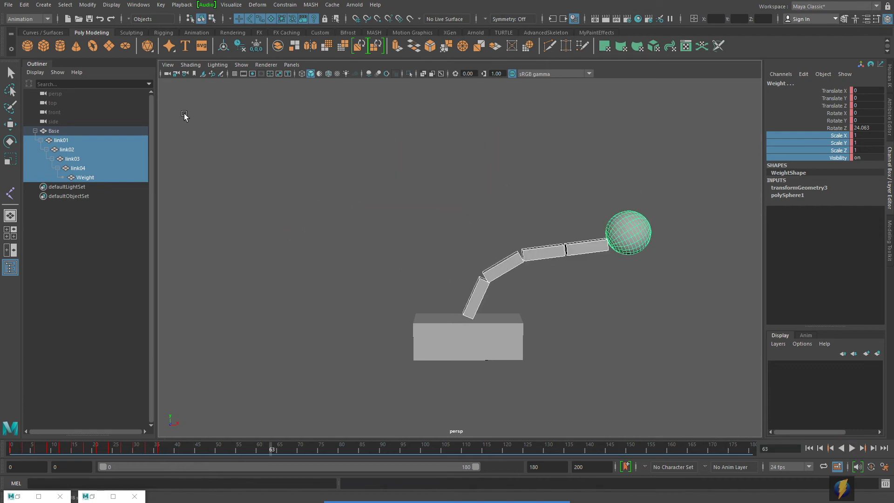
{"action": "left_click", "coordinate": [138, 4]}
{"action": "mouse_move", "coordinate": [160, 57]}
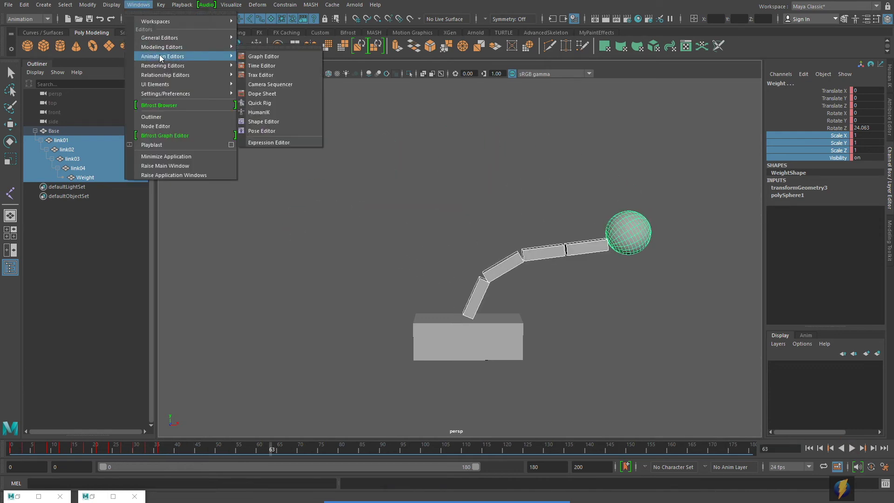
{"action": "left_click", "coordinate": [255, 57]}
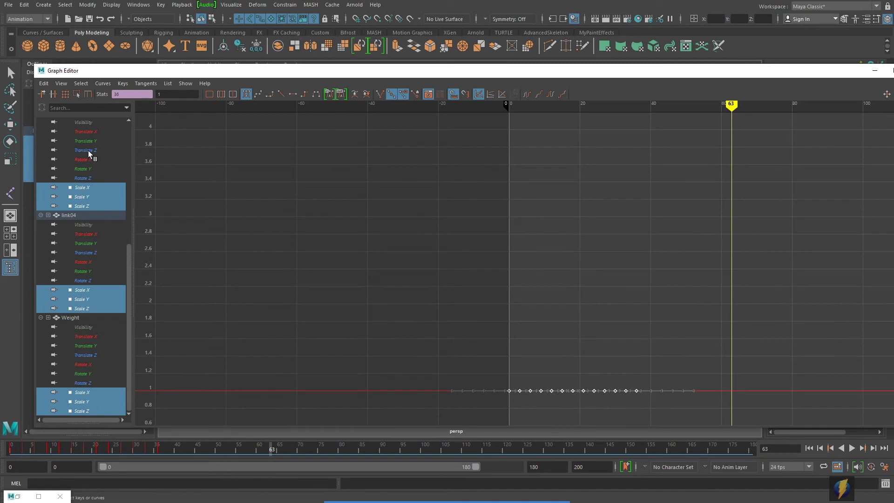
- Isolate the Rotate Z curves of link01 to link04 and Weight, and select all their keys
{"action": "left_click", "coordinate": [88, 177]}
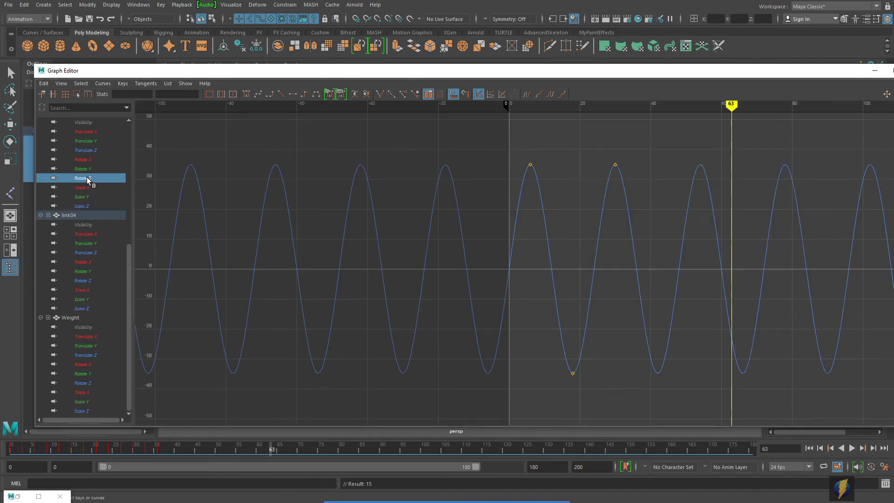
{"action": "left_click", "coordinate": [83, 281], "text": "ctrl"}
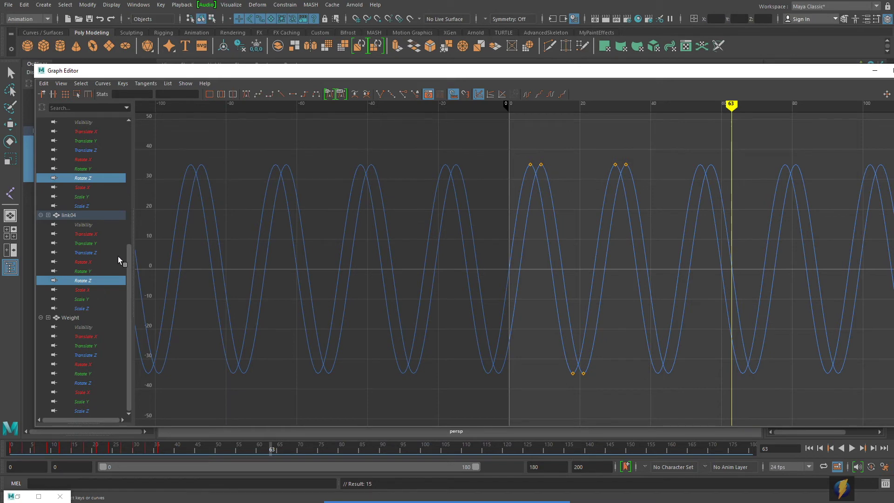
{"action": "left_click", "coordinate": [89, 382], "text": "ctrl"}
{"action": "left_click_drag", "start_coordinate": [129, 350], "coordinate": [139, 246]}
{"action": "left_click", "coordinate": [106, 262], "text": "ctrl"}
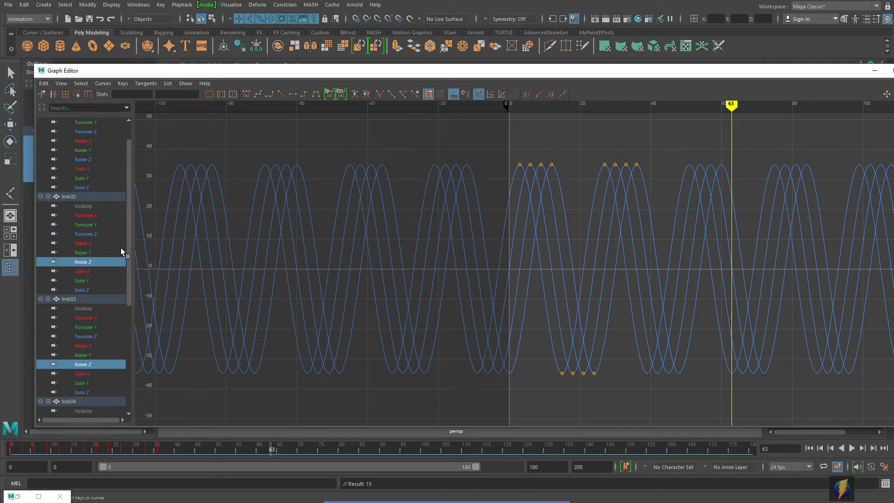
{"action": "left_click_drag", "start_coordinate": [130, 268], "coordinate": [127, 220]}
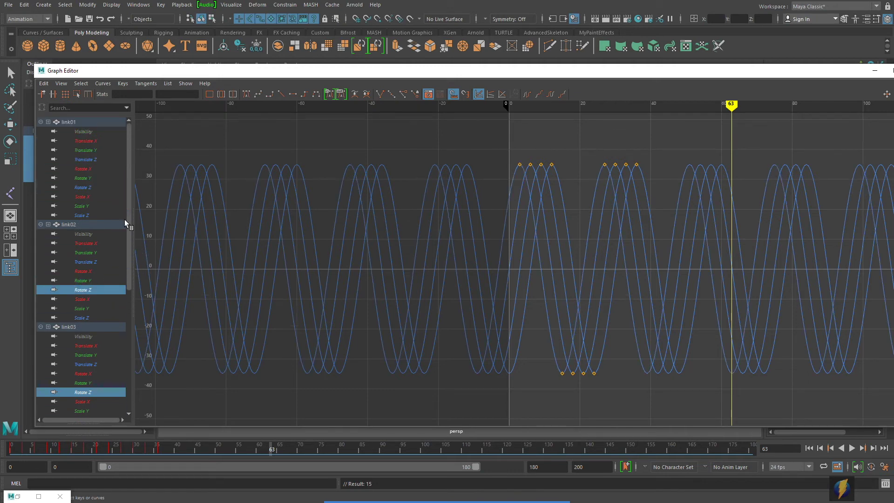
{"action": "left_click", "coordinate": [89, 188], "text": "ctrl"}
{"action": "middle_click_drag", "start_coordinate": [443, 245], "coordinate": [317, 229], "text": "alt"}
{"action": "left_click_drag", "start_coordinate": [308, 160], "coordinate": [818, 384]}
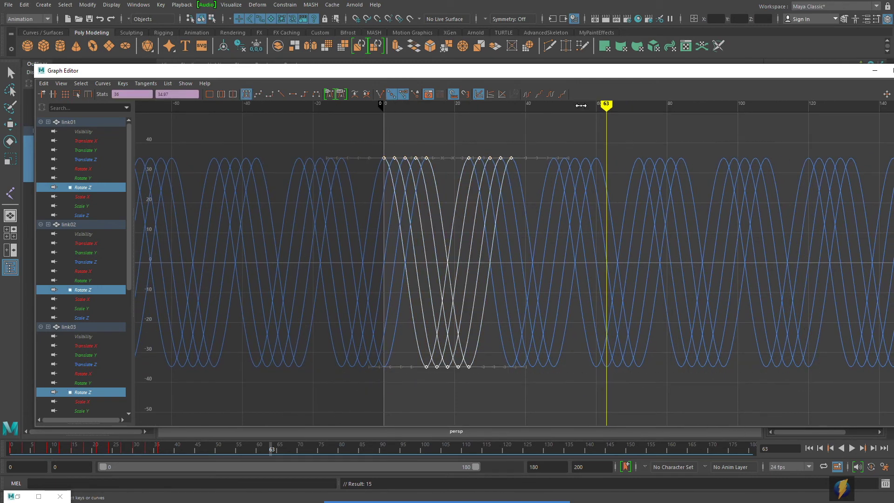
- Shrink the Graph Editor and place it below the chain so the curves and the model are both visible
{"action": "left_click_drag", "start_coordinate": [477, 74], "coordinate": [473, 94]}
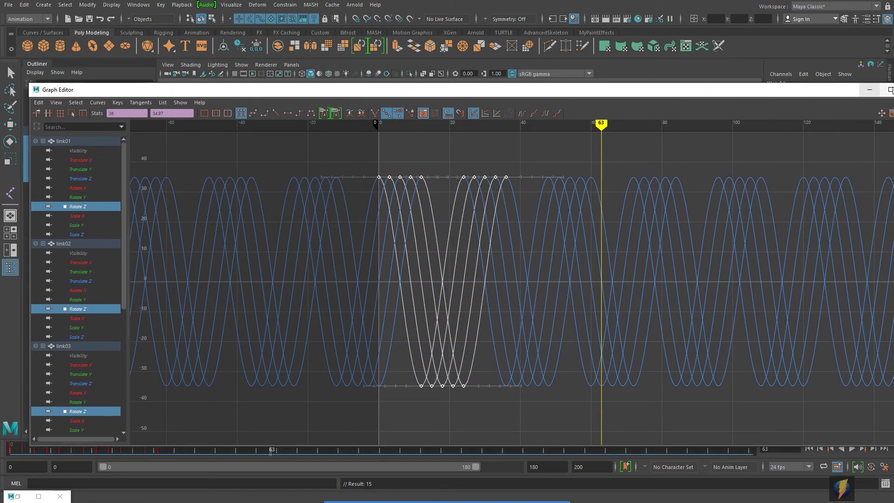
{"action": "left_click_drag", "start_coordinate": [823, 95], "coordinate": [739, 129]}
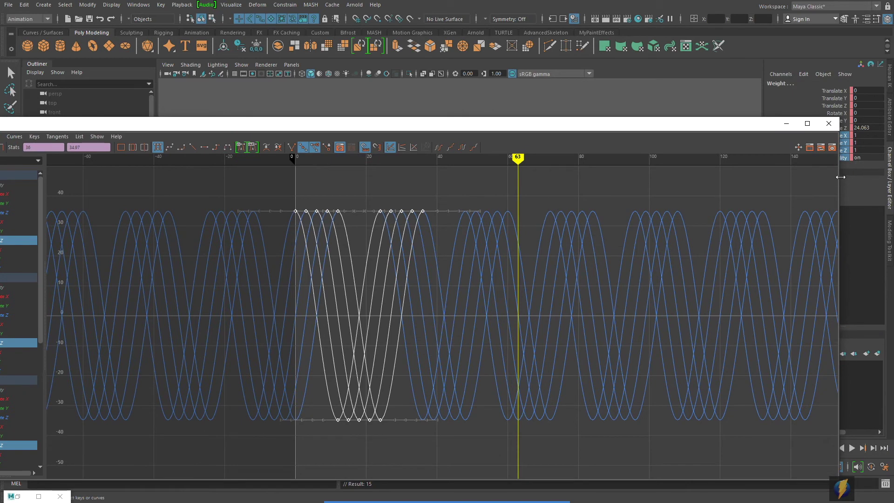
{"action": "left_click_drag", "start_coordinate": [837, 177], "coordinate": [595, 201]}
{"action": "left_click_drag", "start_coordinate": [491, 118], "coordinate": [481, 312]}
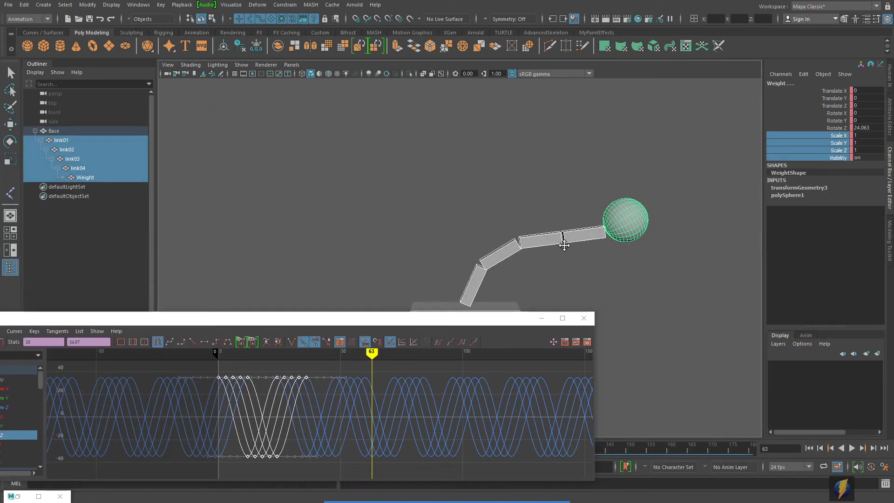
{"action": "middle_click_drag", "start_coordinate": [564, 245], "coordinate": [558, 148], "text": "alt"}
{"action": "left_click_drag", "start_coordinate": [430, 323], "coordinate": [521, 280]}
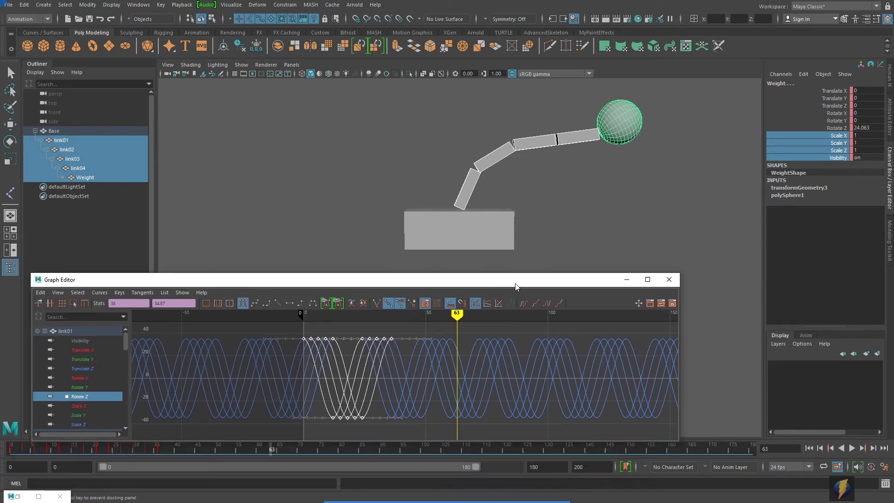
- Scale the selected Rotate Z keys vertically by about 1.54, then minimize the Graph Editor
{"action": "key", "text": "r"}
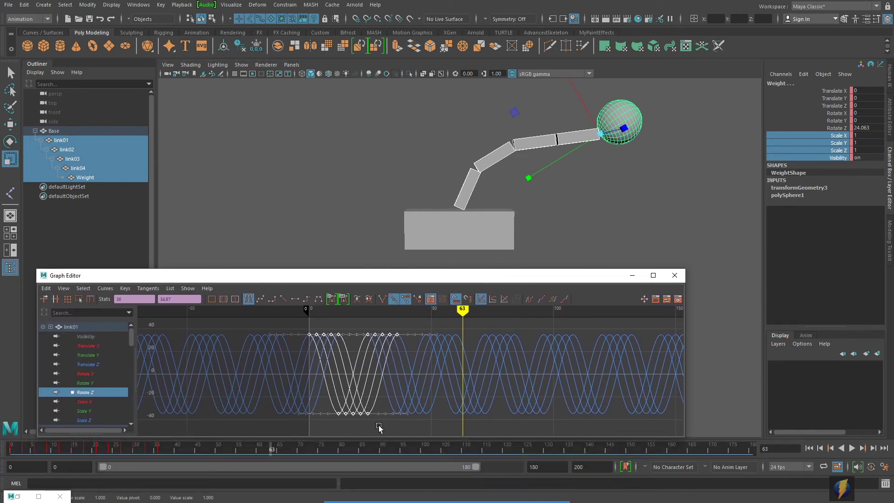
{"action": "mouse_move", "coordinate": [283, 450]}
{"action": "left_mouse_down"}
{"action": "mouse_move", "coordinate": [236, 450]}
{"action": "mouse_move", "coordinate": [272, 445]}
{"action": "left_mouse_up"}
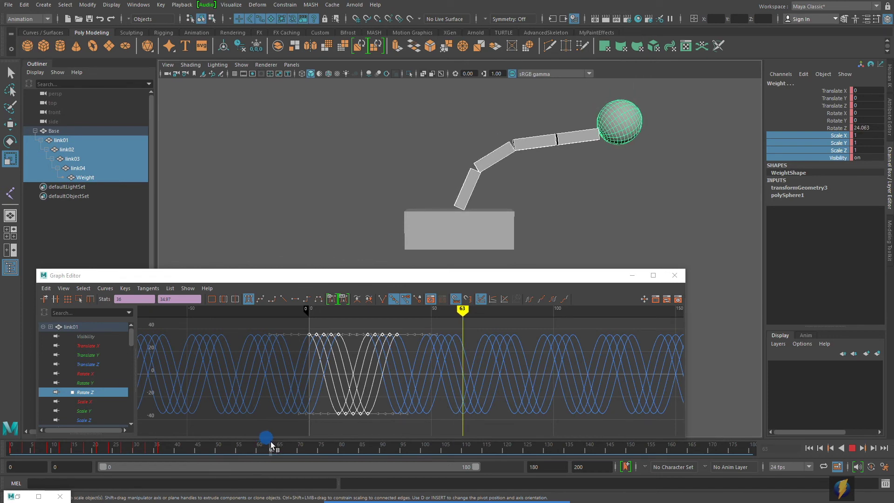
{"action": "middle_click_drag", "start_coordinate": [390, 376], "coordinate": [383, 363]}
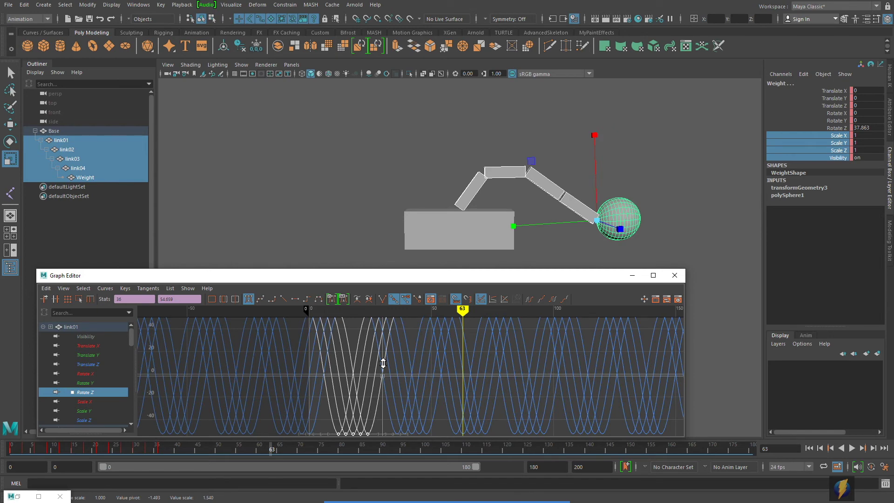
{"action": "left_click", "coordinate": [632, 278]}
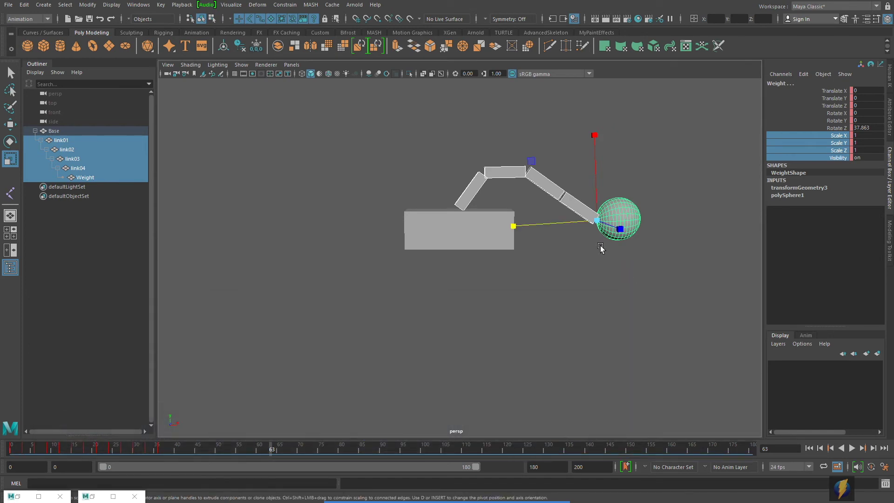
- Play the more strongly exaggerated swing from frame 0 and stop it after reviewing the motion
{"action": "middle_click_drag", "start_coordinate": [600, 249], "coordinate": [593, 299], "text": "alt"}
{"action": "left_click", "coordinate": [809, 447]}
{"action": "left_click", "coordinate": [852, 448]}
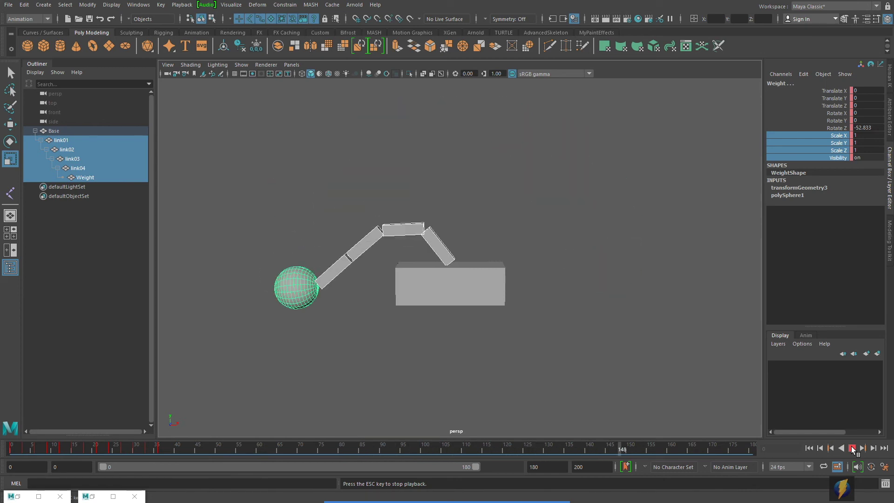
{"action": "left_click", "coordinate": [853, 448]}
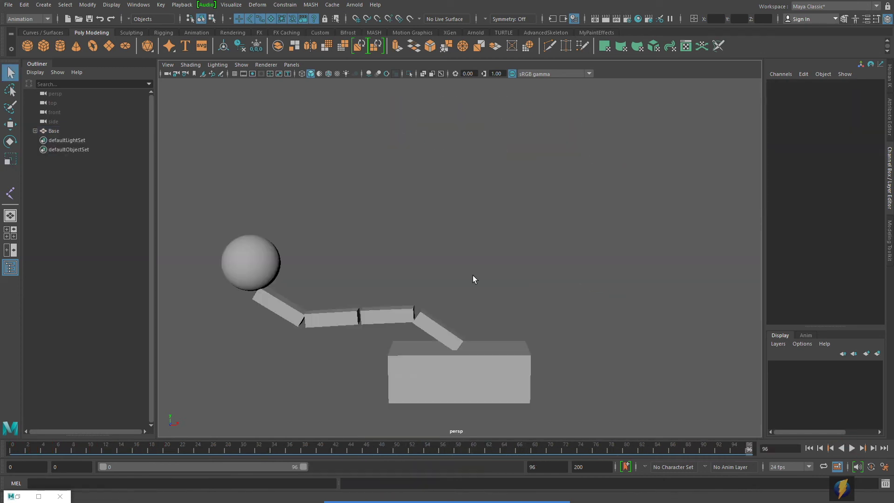
- Select the Base in the 96-frame scene, play its swing from an angled view, stop it, and return to frame 0
{"action": "left_click", "coordinate": [518, 369]}
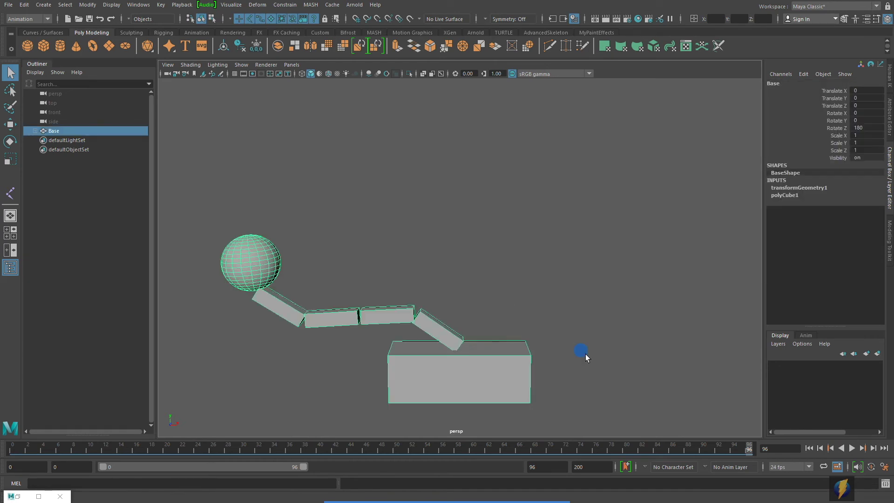
{"action": "left_click_drag", "start_coordinate": [585, 355], "coordinate": [609, 315], "text": "alt"}
{"action": "middle_click_drag", "start_coordinate": [601, 313], "coordinate": [567, 292], "text": "alt"}
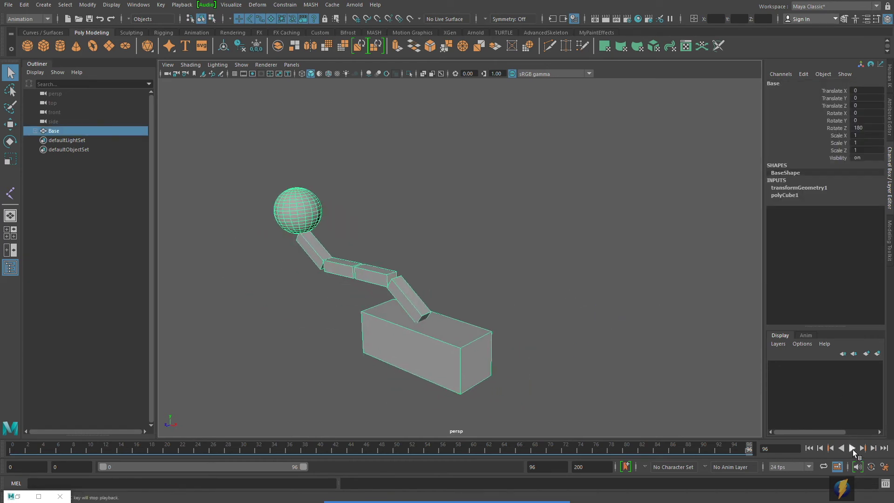
{"action": "left_click", "coordinate": [853, 449]}
{"action": "left_click", "coordinate": [852, 449]}
{"action": "left_click", "coordinate": [810, 448]}
{"action": "left_click_drag", "start_coordinate": [591, 289], "coordinate": [382, 299], "text": "alt"}
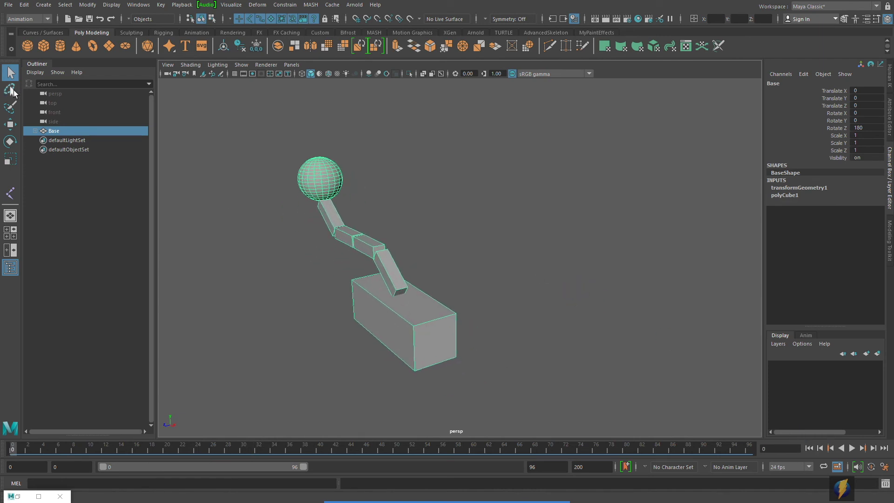
- Try a plain Duplicate of the Base hierarchy, move the copy to about -10.5 in Z, and play both chains
{"action": "left_click", "coordinate": [10, 124]}
{"action": "key", "text": "ctrl+d"}
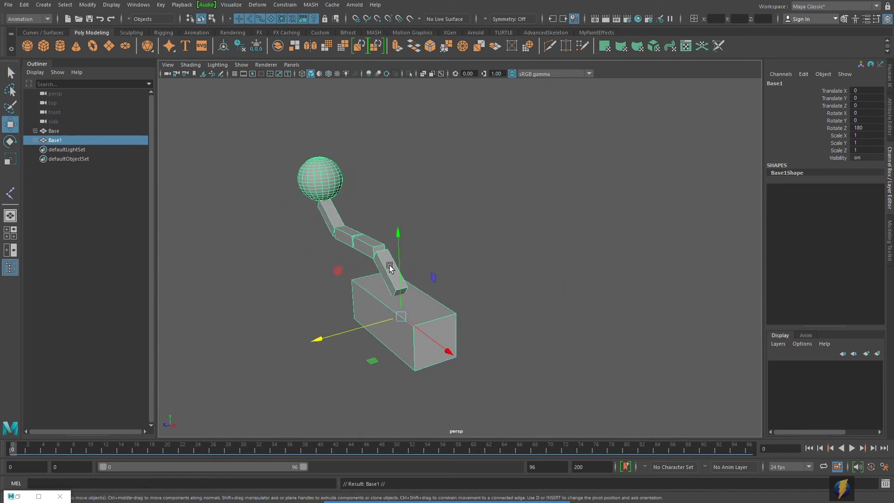
{"action": "left_click_drag", "start_coordinate": [351, 329], "coordinate": [460, 297]}
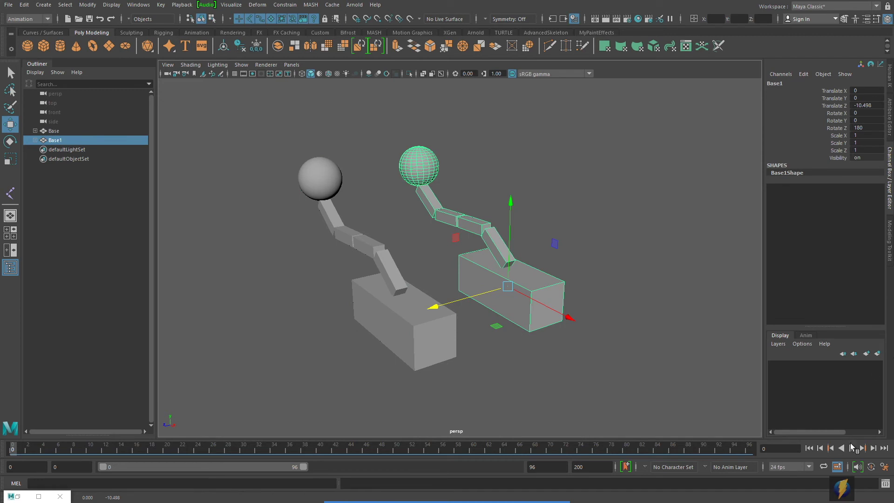
{"action": "left_click", "coordinate": [851, 448]}
{"action": "left_click", "coordinate": [851, 447]}
- Delete the plain duplicate of the Base hierarchy
{"action": "left_click", "coordinate": [604, 245]}
{"action": "left_click", "coordinate": [542, 289]}
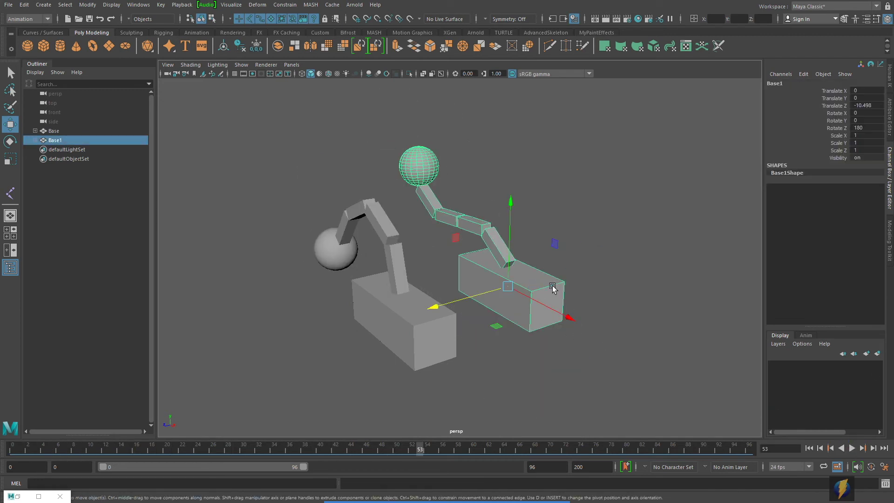
{"action": "key", "text": "Delete"}
- Duplicate the original Base hierarchy once using Duplicate Special with Duplicate input graph enabled
{"action": "left_click", "coordinate": [423, 318]}
{"action": "left_click_drag", "start_coordinate": [518, 253], "coordinate": [534, 250], "text": "alt"}
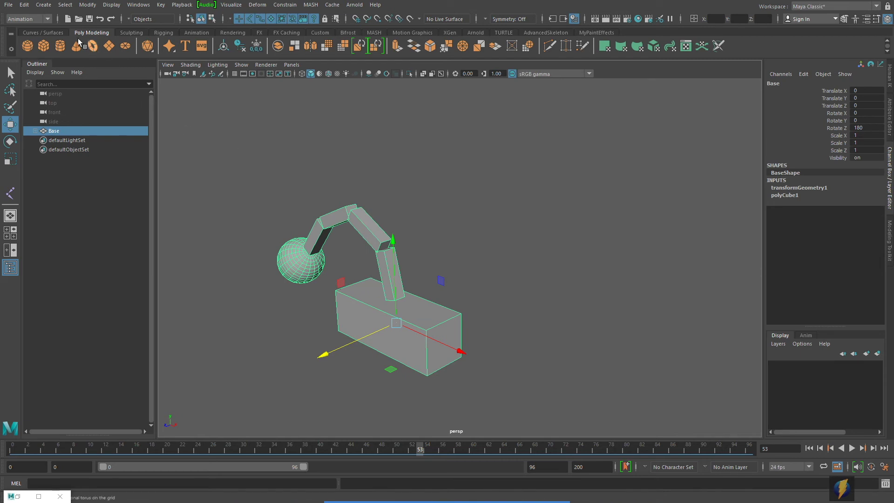
{"action": "left_click", "coordinate": [26, 5]}
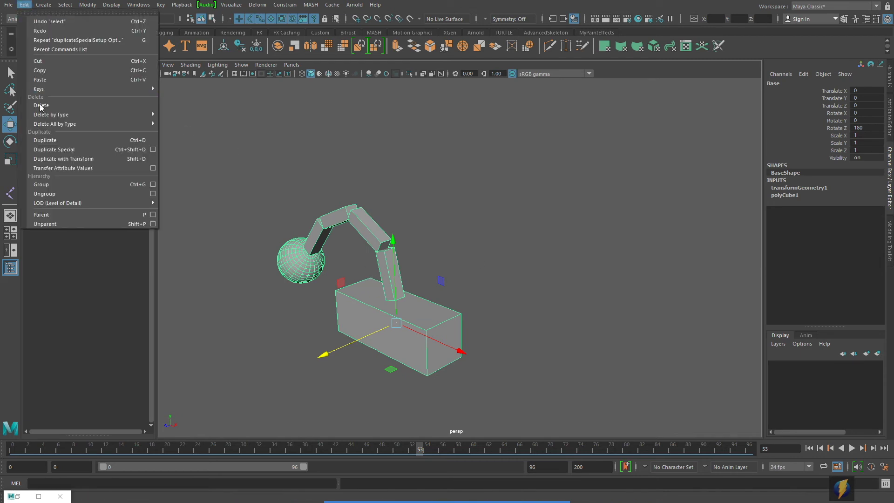
{"action": "left_click", "coordinate": [153, 149]}
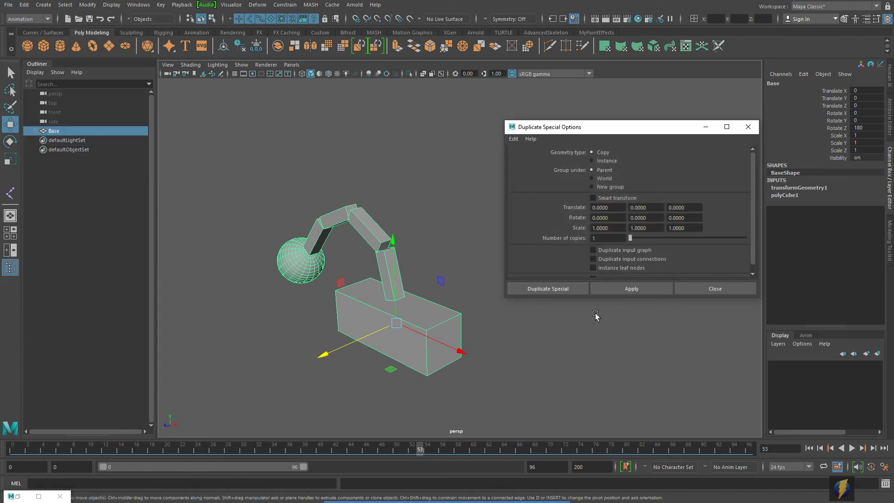
{"action": "left_click", "coordinate": [559, 375]}
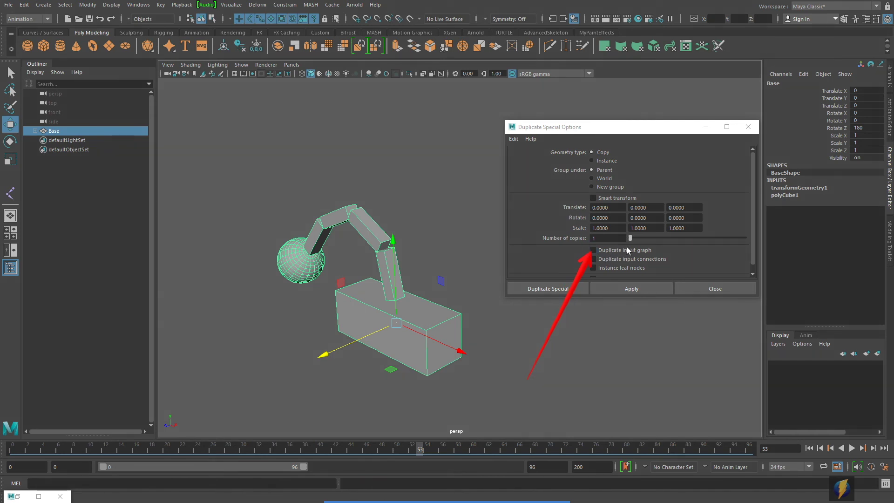
{"action": "left_click", "coordinate": [593, 251]}
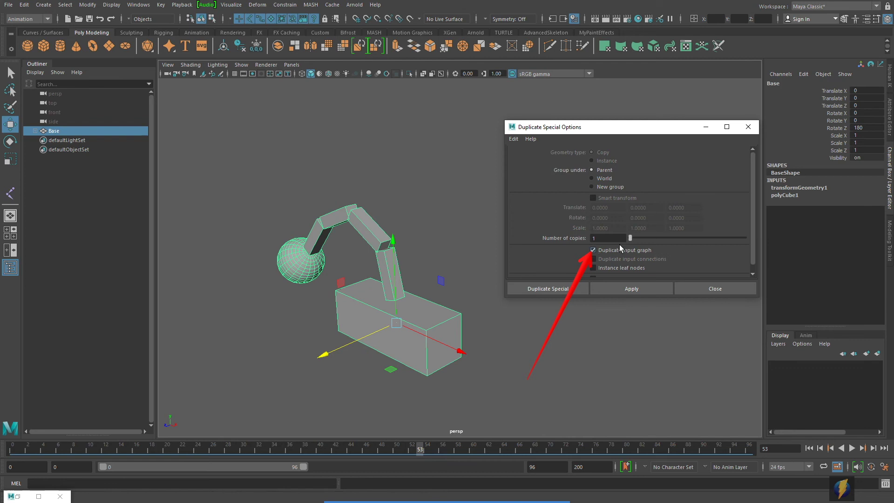
{"action": "left_click", "coordinate": [631, 289]}
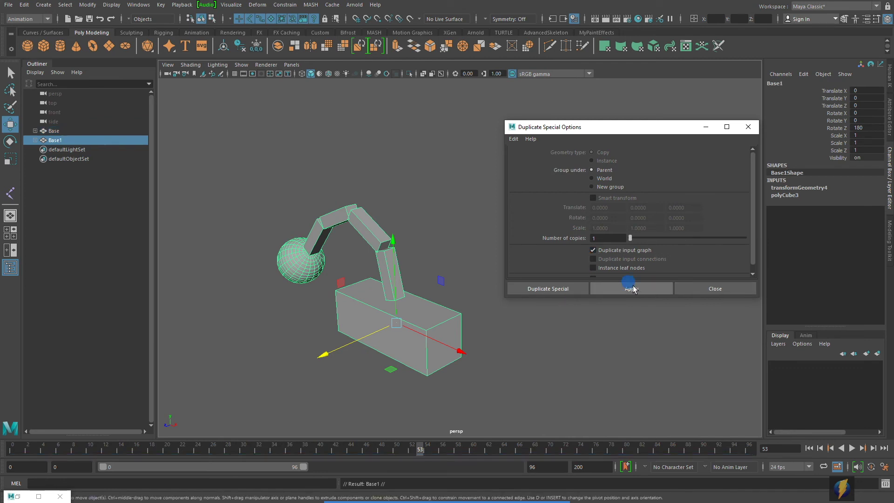
{"action": "left_click", "coordinate": [692, 286]}
- Move the new copy to Translate Z -7, then play both chains together and stop the playback
{"action": "left_click_drag", "start_coordinate": [484, 326], "coordinate": [459, 329], "text": "alt"}
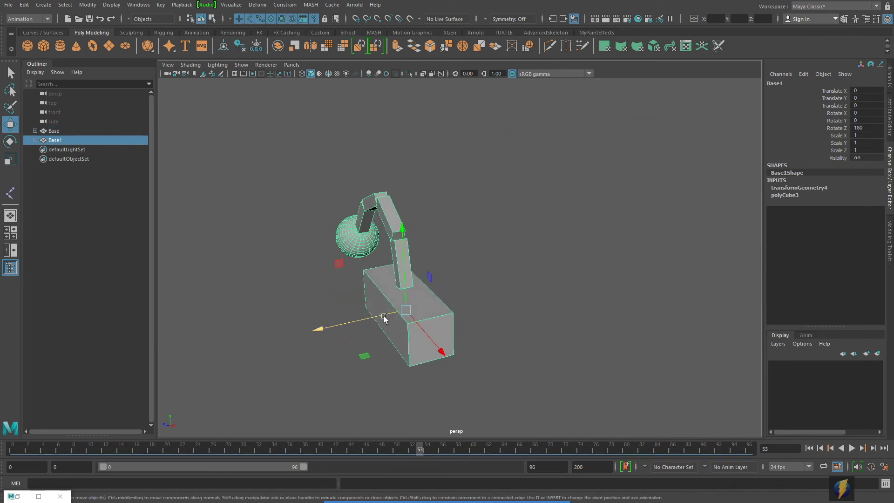
{"action": "left_click_drag", "start_coordinate": [410, 308], "coordinate": [490, 303]}
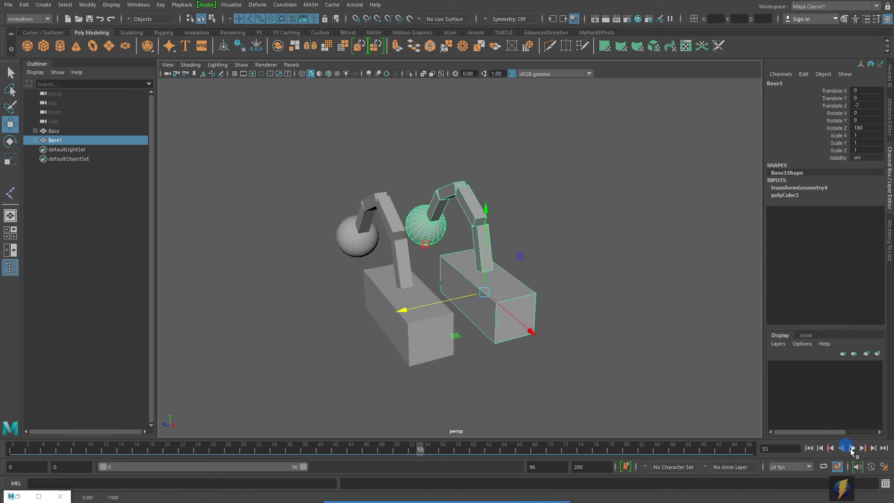
{"action": "left_click", "coordinate": [852, 448]}
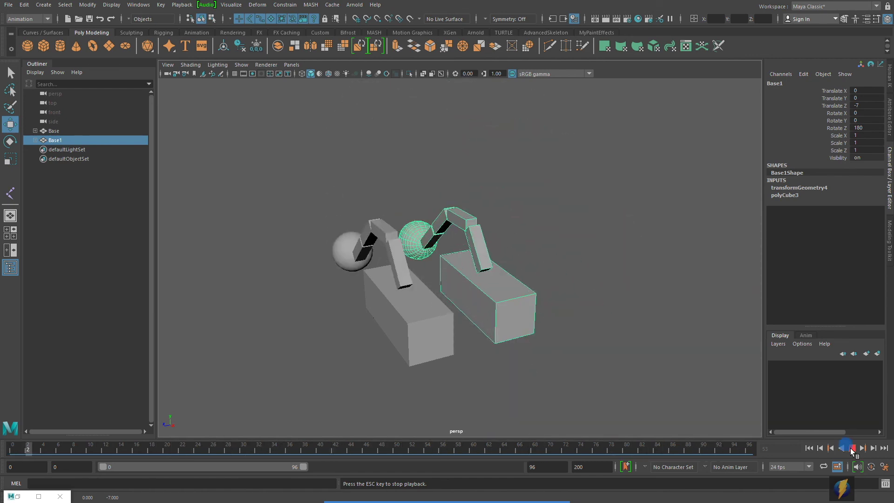
{"action": "left_click", "coordinate": [851, 450]}
- Expand the duplicated base in the Outliner and select its whole hierarchy from Base1 to Weight
{"action": "left_click_drag", "start_coordinate": [503, 356], "coordinate": [554, 345], "text": "alt"}
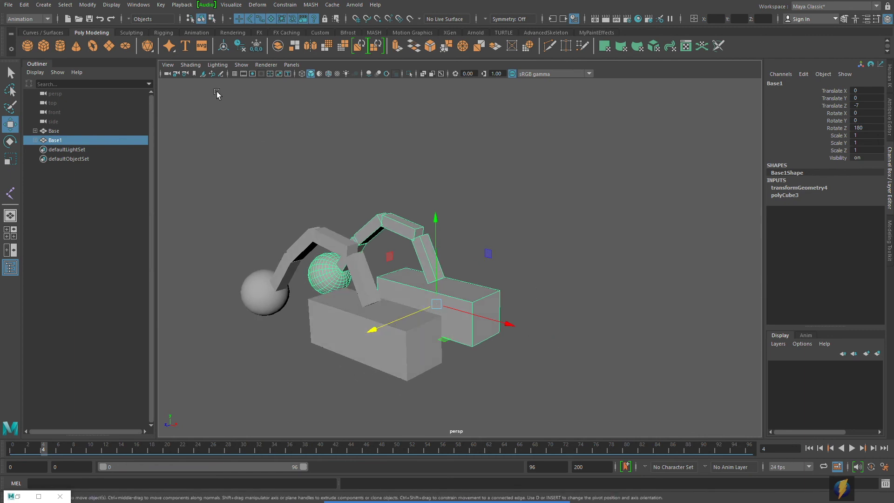
{"action": "left_click", "coordinate": [35, 140], "text": "shift"}
{"action": "left_click", "coordinate": [82, 187], "text": "shift"}
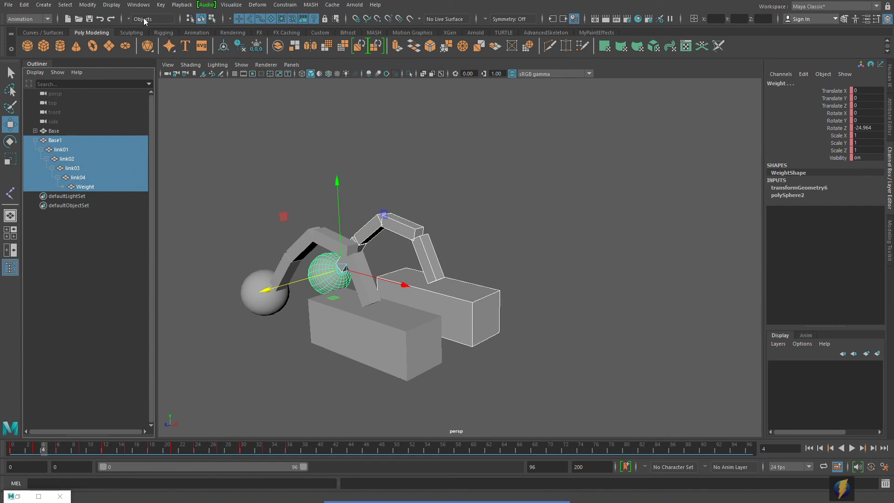
- Shift all keyframes of the Base1 hierarchy forward by 3 frames in the Dope Sheet
{"action": "left_click", "coordinate": [138, 4]}
{"action": "mouse_move", "coordinate": [159, 58]}
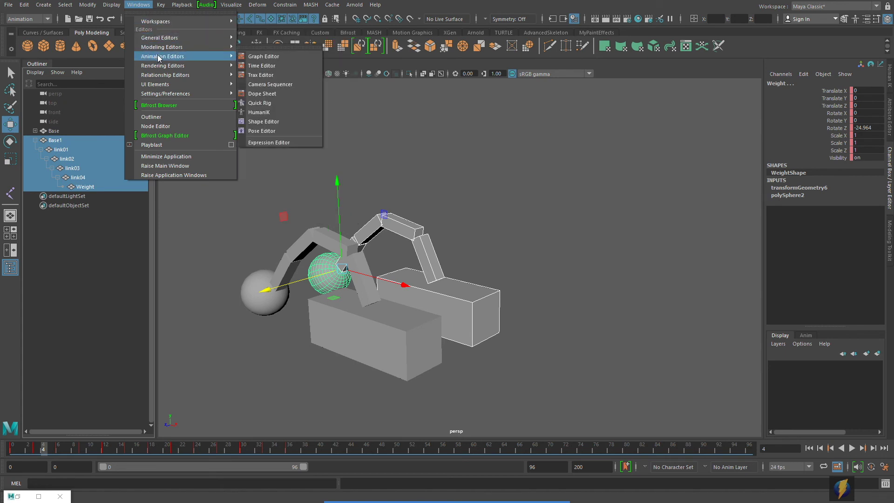
{"action": "left_click", "coordinate": [273, 94]}
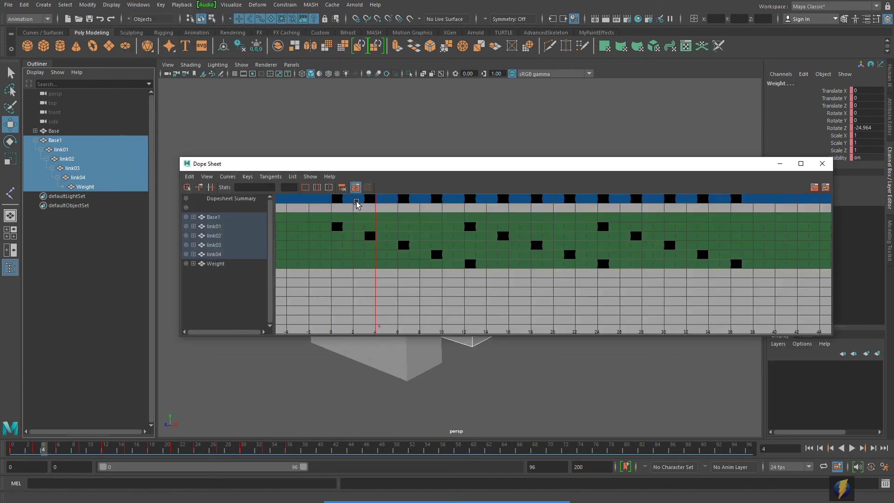
{"action": "left_click_drag", "start_coordinate": [307, 205], "coordinate": [713, 293]}
{"action": "left_click_drag", "start_coordinate": [776, 301], "coordinate": [775, 302]}
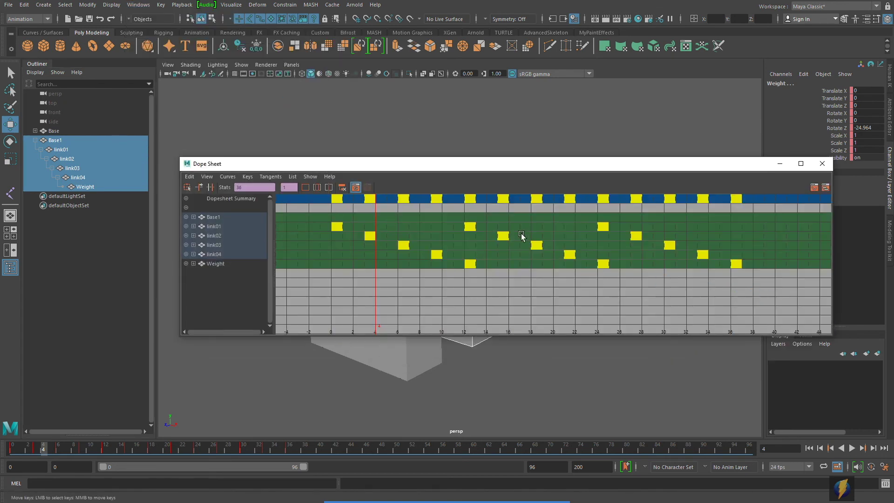
{"action": "middle_click_drag", "start_coordinate": [339, 228], "coordinate": [370, 227]}
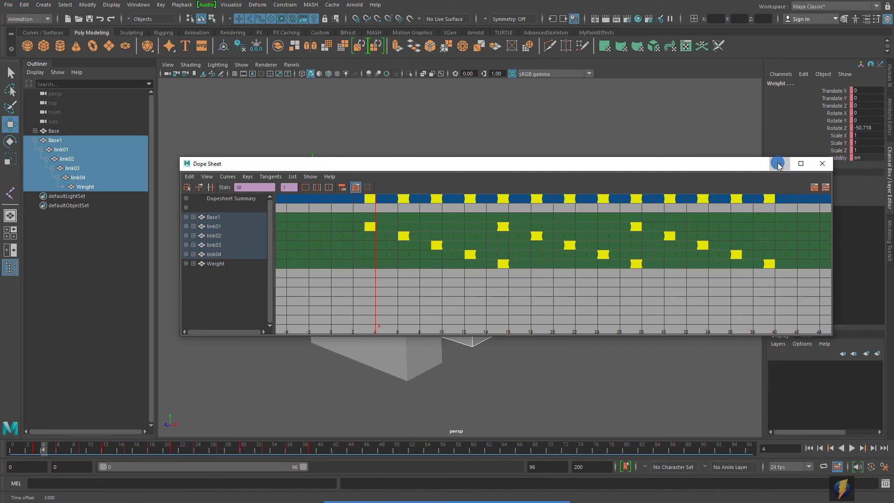
{"action": "left_click", "coordinate": [778, 164]}
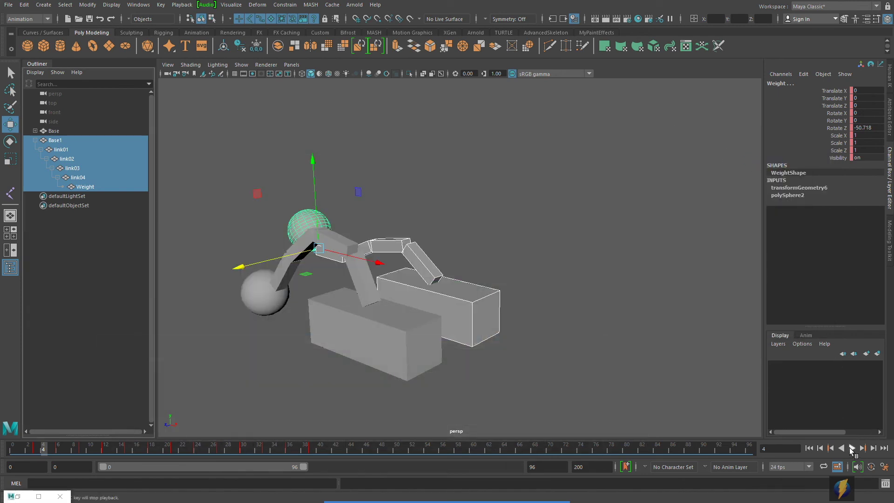
- Play both chains to compare their offset swings, stop the playback and return to frame 0
{"action": "left_click", "coordinate": [852, 448]}
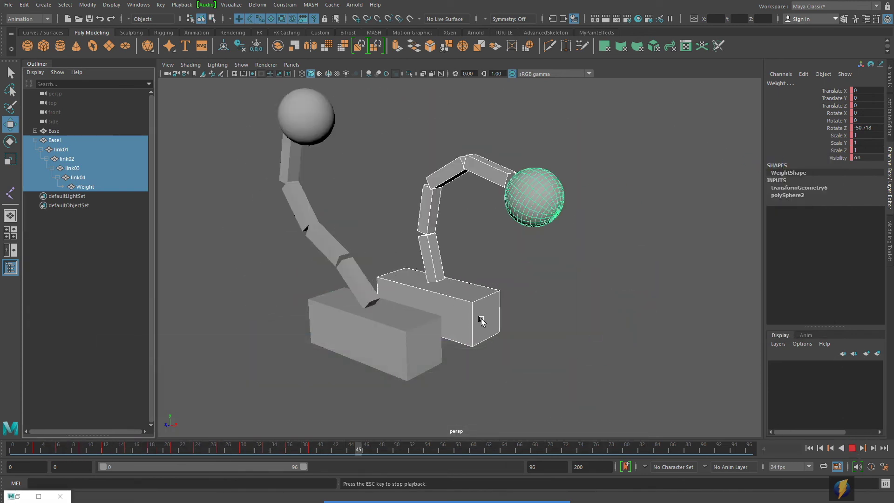
{"action": "scroll", "coordinate": [480, 319], "scroll_direction": "down", "scroll_amount": 5}
{"action": "left_click_drag", "start_coordinate": [481, 320], "coordinate": [495, 316], "text": "alt"}
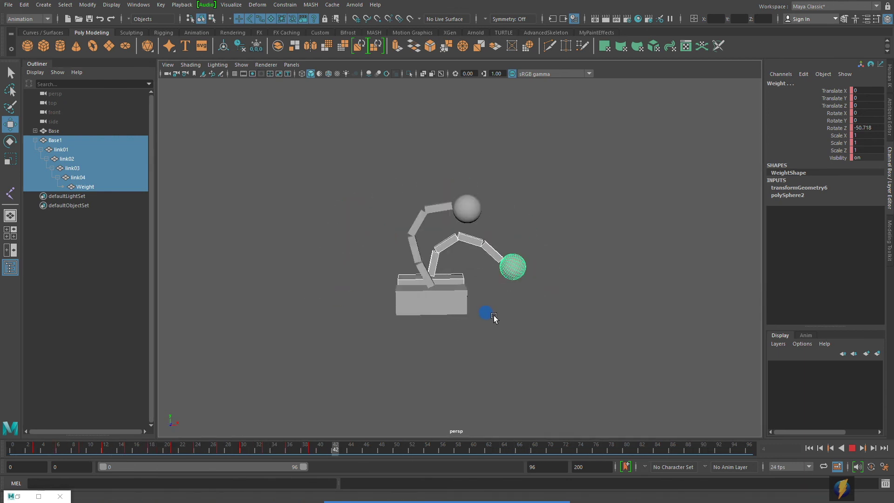
{"action": "left_click_drag", "start_coordinate": [494, 317], "coordinate": [419, 324], "text": "alt"}
{"action": "left_click", "coordinate": [852, 448]}
{"action": "left_click", "coordinate": [809, 447]}
- Duplicate the Base1 hierarchy with Duplicate Special and move the copy to Translate Z -14
{"action": "right_click_drag", "start_coordinate": [366, 265], "coordinate": [524, 292], "text": "alt"}
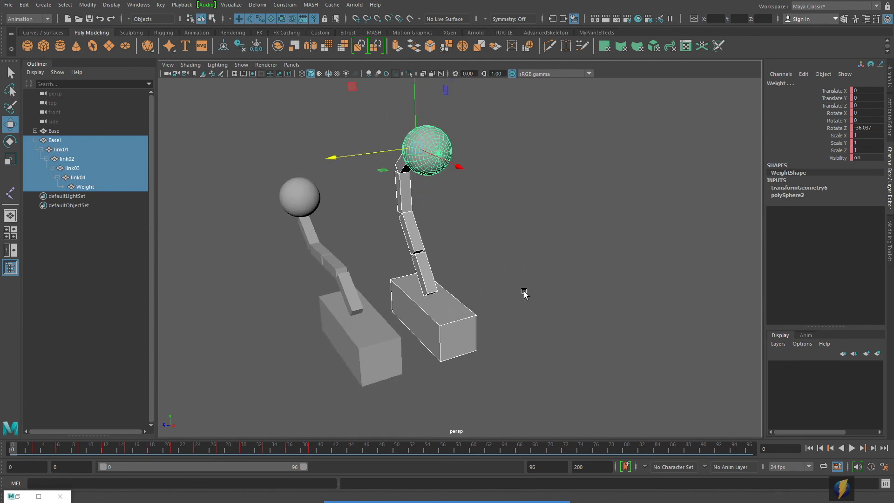
{"action": "left_click_drag", "start_coordinate": [524, 292], "coordinate": [499, 312], "text": "alt"}
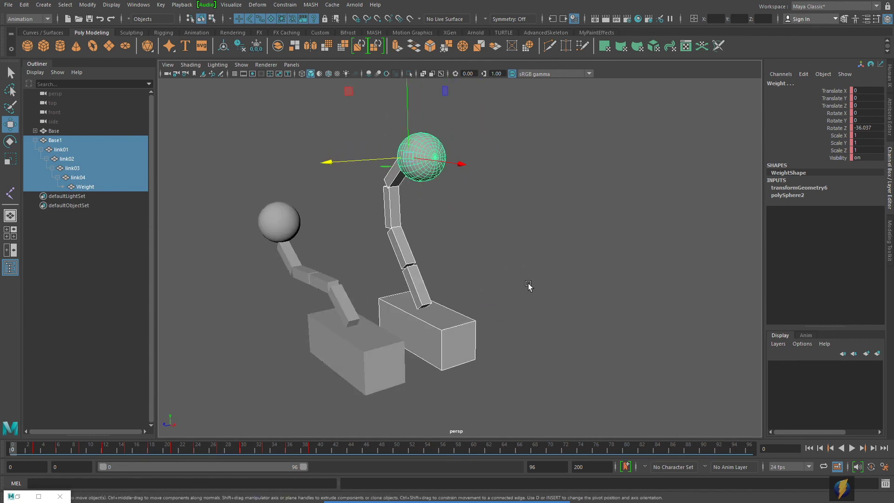
{"action": "left_click", "coordinate": [512, 291]}
{"action": "left_click", "coordinate": [445, 341]}
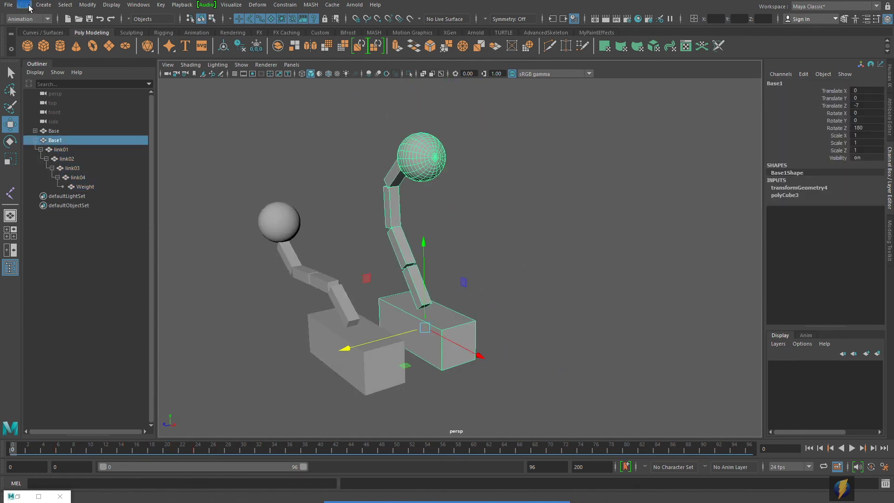
{"action": "left_click", "coordinate": [28, 7]}
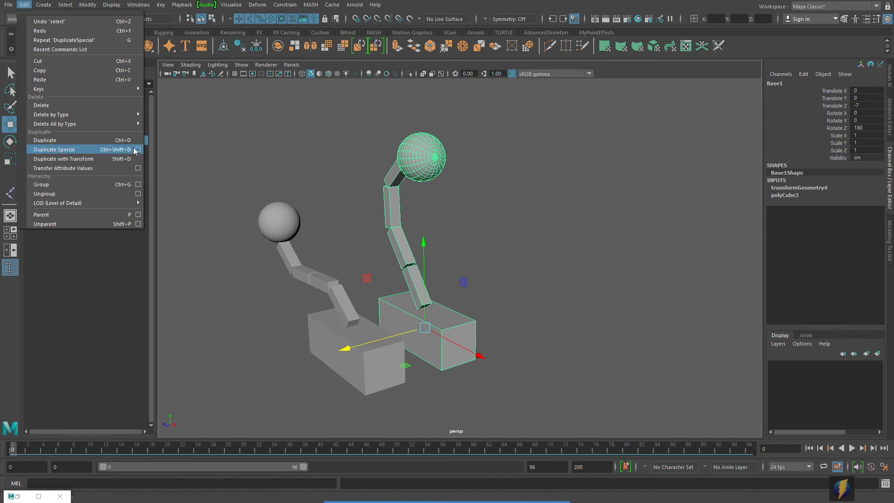
{"action": "left_click", "coordinate": [83, 151]}
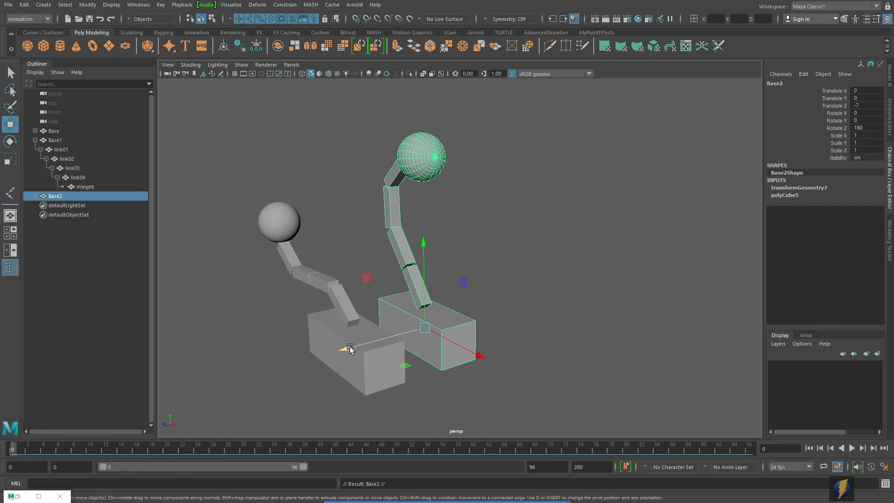
{"action": "left_click_drag", "start_coordinate": [350, 350], "coordinate": [486, 325]}
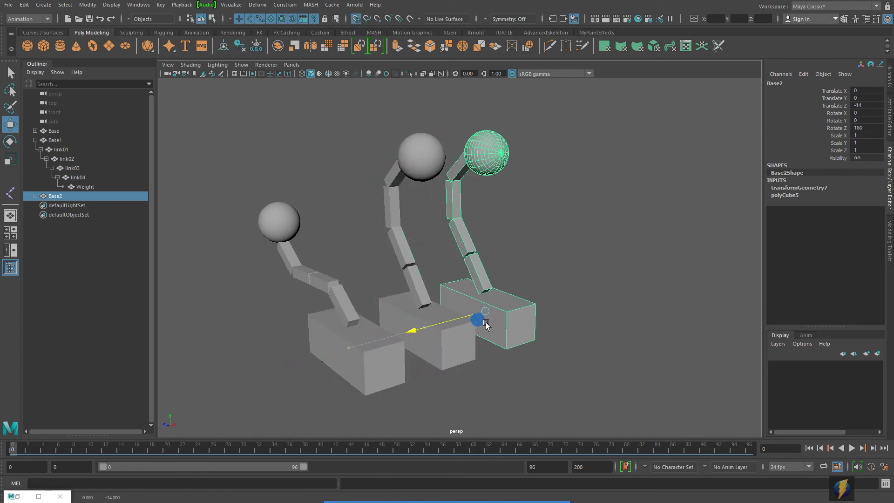
- Select the whole Base2 hierarchy and shift all its keyframes forward by 3 frames in the Dope Sheet
{"action": "mouse_move", "coordinate": [577, 319]}
{"action": "left_mouse_down", "text": "alt"}
{"action": "mouse_move", "coordinate": [530, 314]}
{"action": "mouse_move", "coordinate": [573, 315]}
{"action": "mouse_move", "coordinate": [572, 302]}
{"action": "left_mouse_up", "text": "alt"}
{"action": "left_click", "coordinate": [35, 196], "text": "shift"}
{"action": "left_click", "coordinate": [85, 243], "text": "shift"}
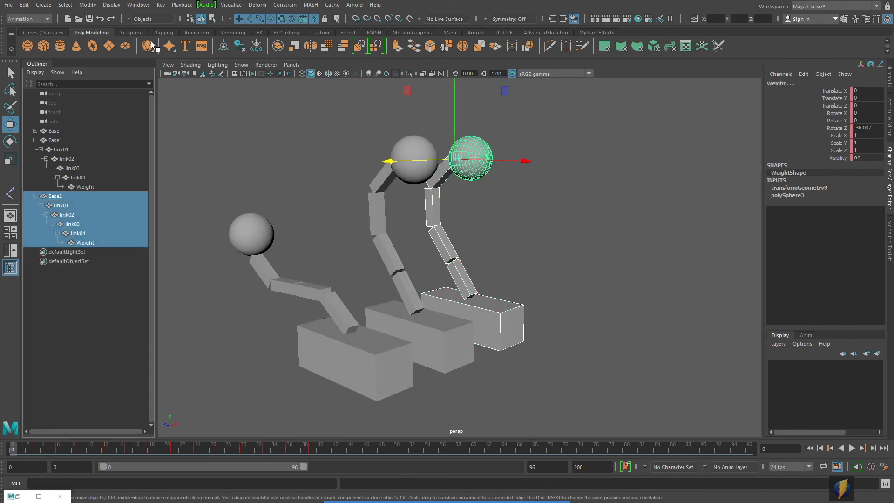
{"action": "left_click", "coordinate": [132, 7]}
{"action": "mouse_move", "coordinate": [158, 57]}
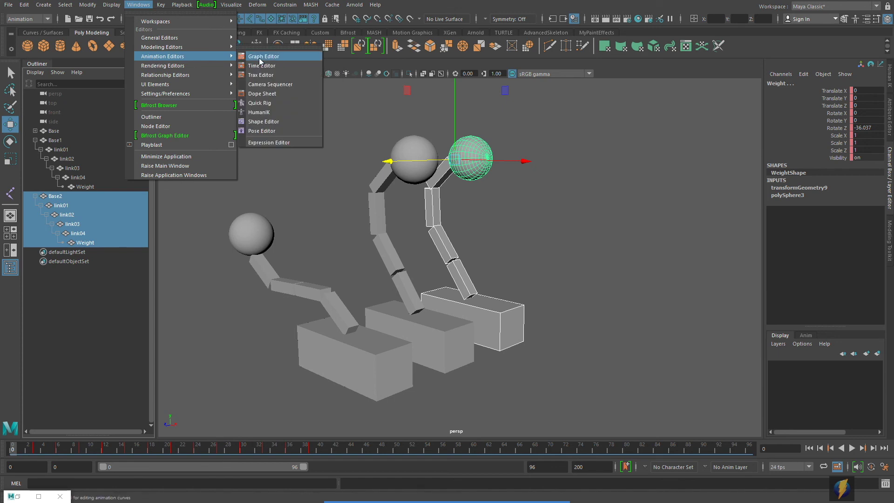
{"action": "left_click", "coordinate": [263, 94]}
{"action": "left_click_drag", "start_coordinate": [344, 198], "coordinate": [796, 289]}
{"action": "middle_click_drag", "start_coordinate": [370, 204], "coordinate": [395, 203]}
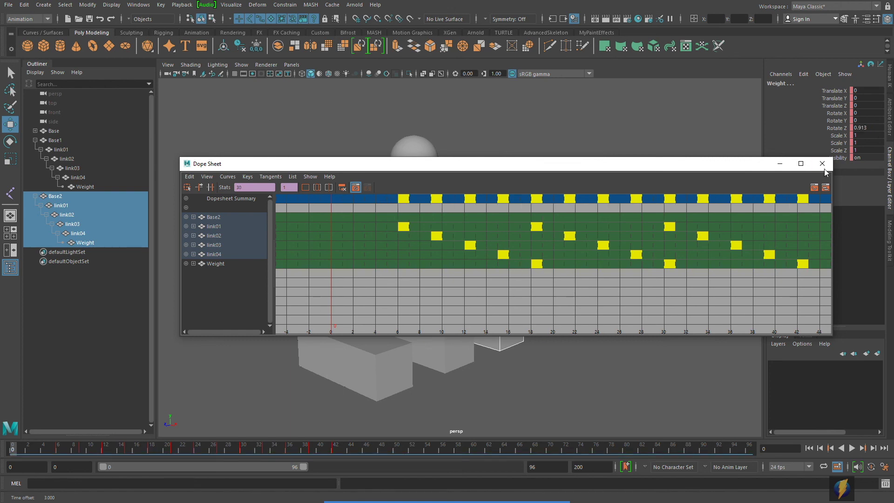
{"action": "left_click", "coordinate": [823, 163]}
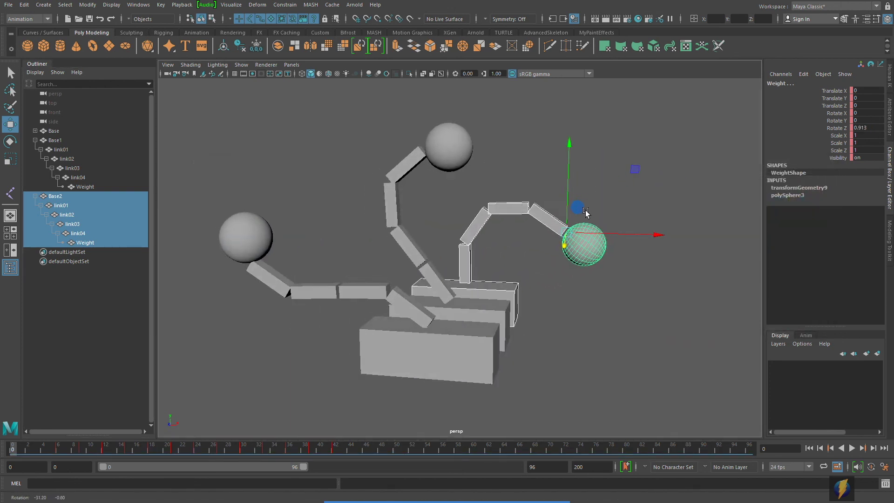
- Play all three chains together to examine their staggered swings, and clear the selection
{"action": "middle_click_drag", "start_coordinate": [584, 210], "coordinate": [614, 211], "text": "alt"}
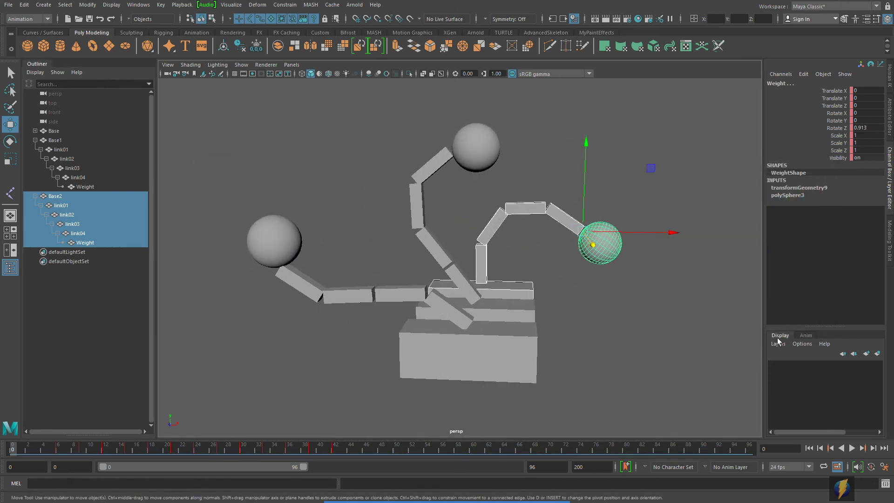
{"action": "left_click", "coordinate": [852, 448]}
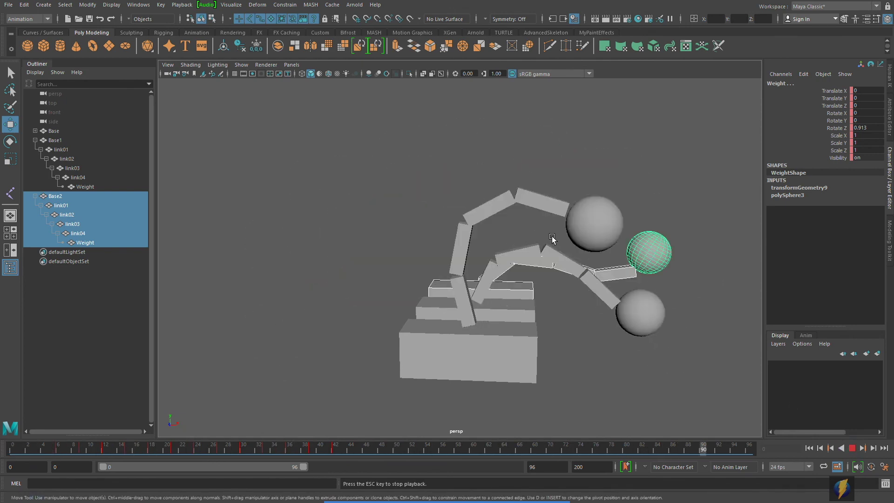
{"action": "left_click_drag", "start_coordinate": [600, 273], "coordinate": [532, 267], "text": "alt"}
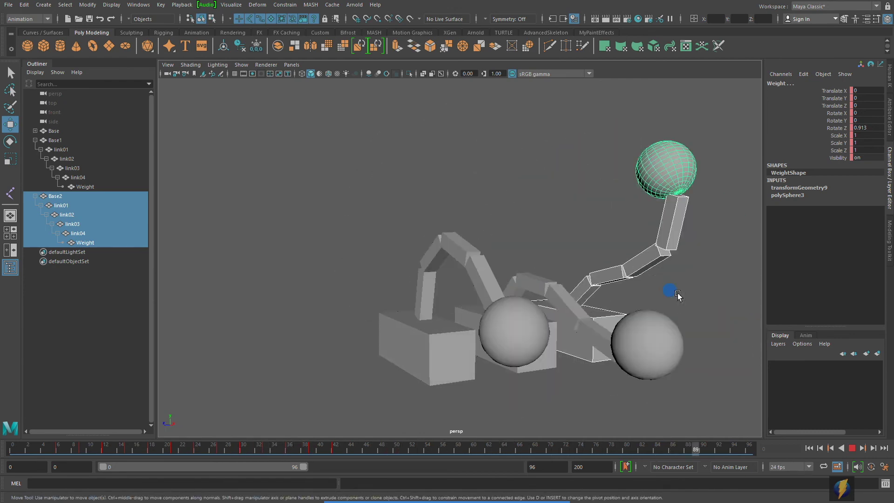
{"action": "left_click", "coordinate": [681, 297]}
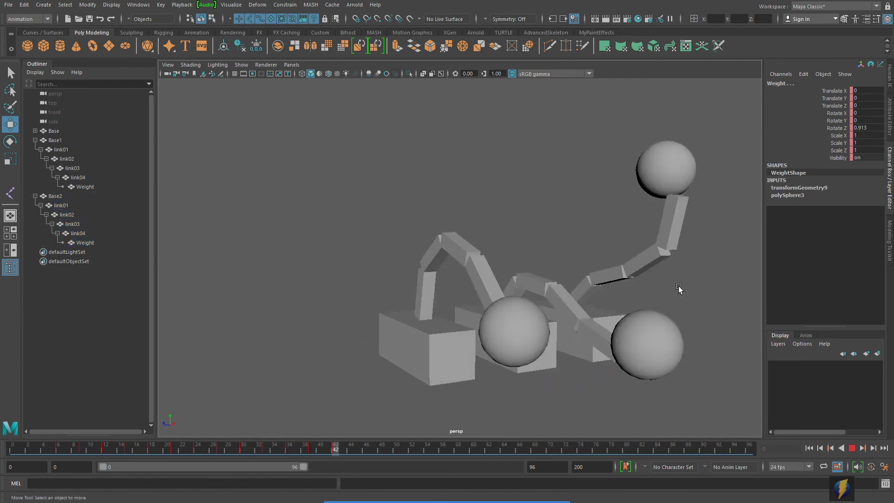